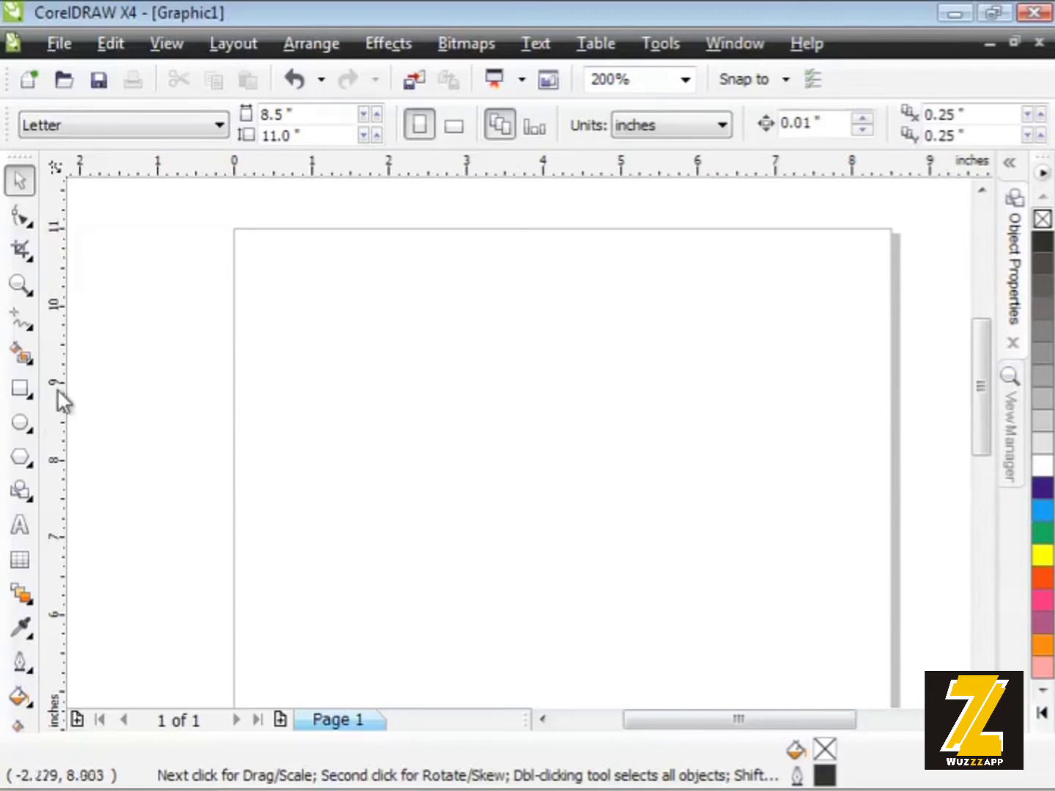
Draw a rectangle about 2.29 by 1.88 inches near the page's upper-left corner and another about 2.70 by 0.92 inches below and right of it.
click(19, 388)
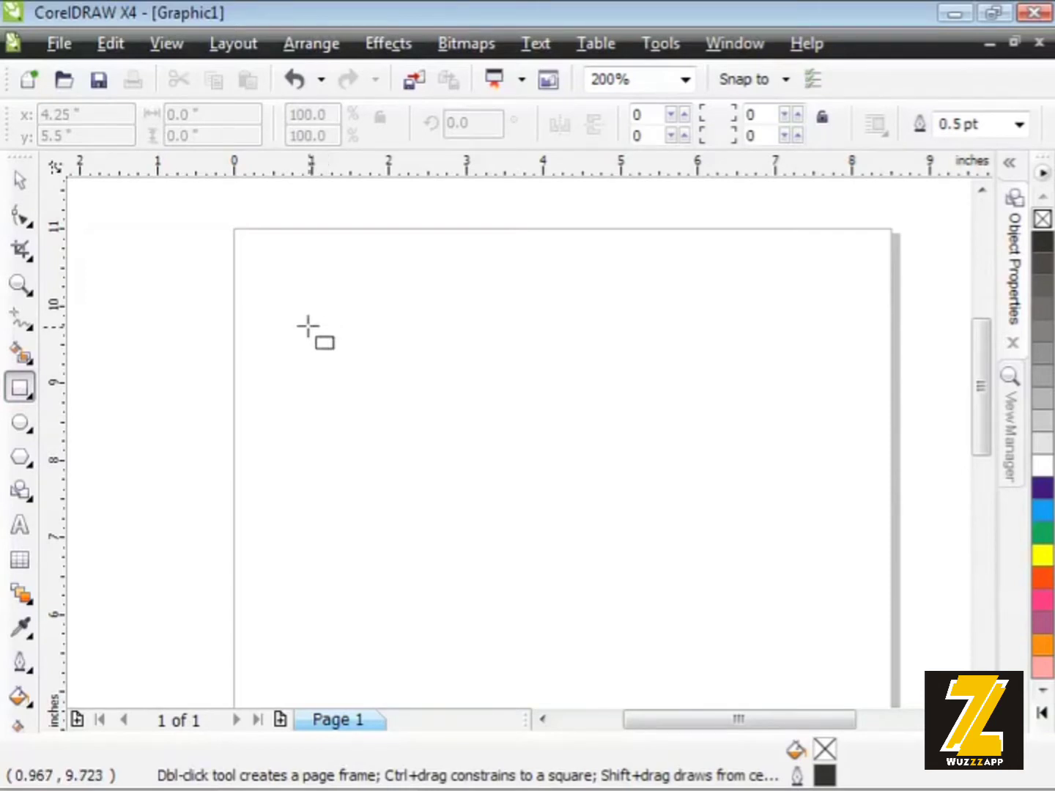
drag(291, 283, 468, 430)
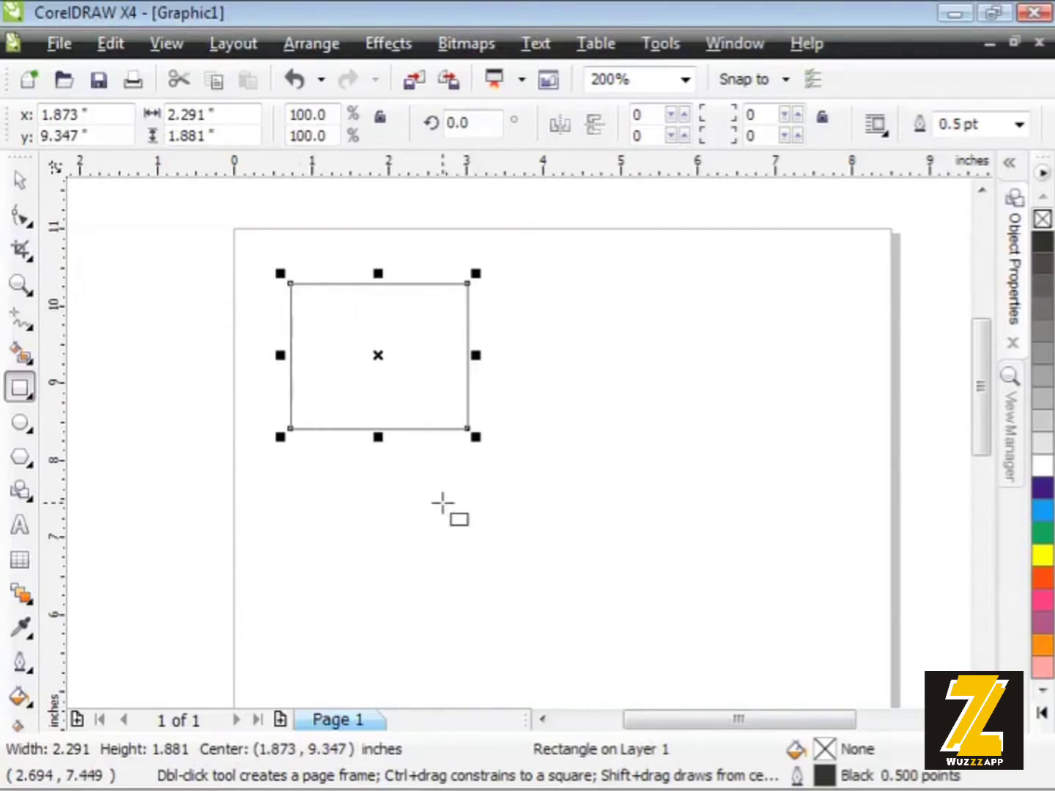
drag(442, 502, 651, 574)
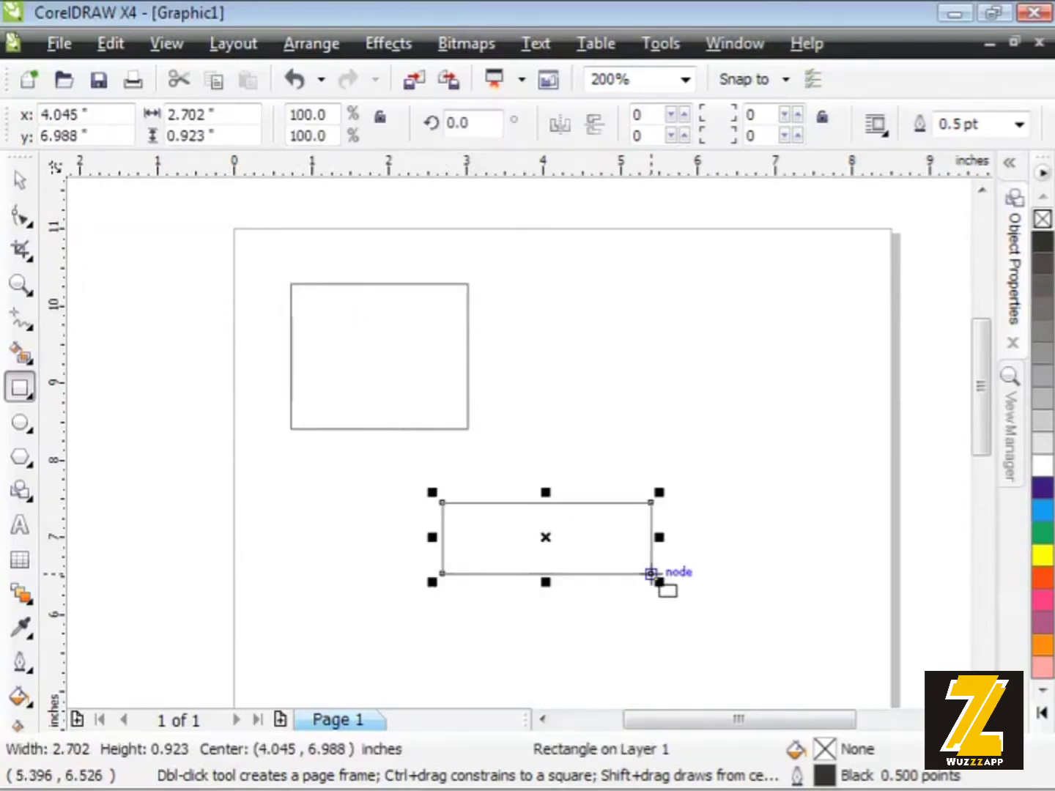
Draw a nearly circular ellipse about 2.45 by 2.39 inches to the right of the larger rectangle.
click(22, 424)
drag(551, 273, 742, 460)
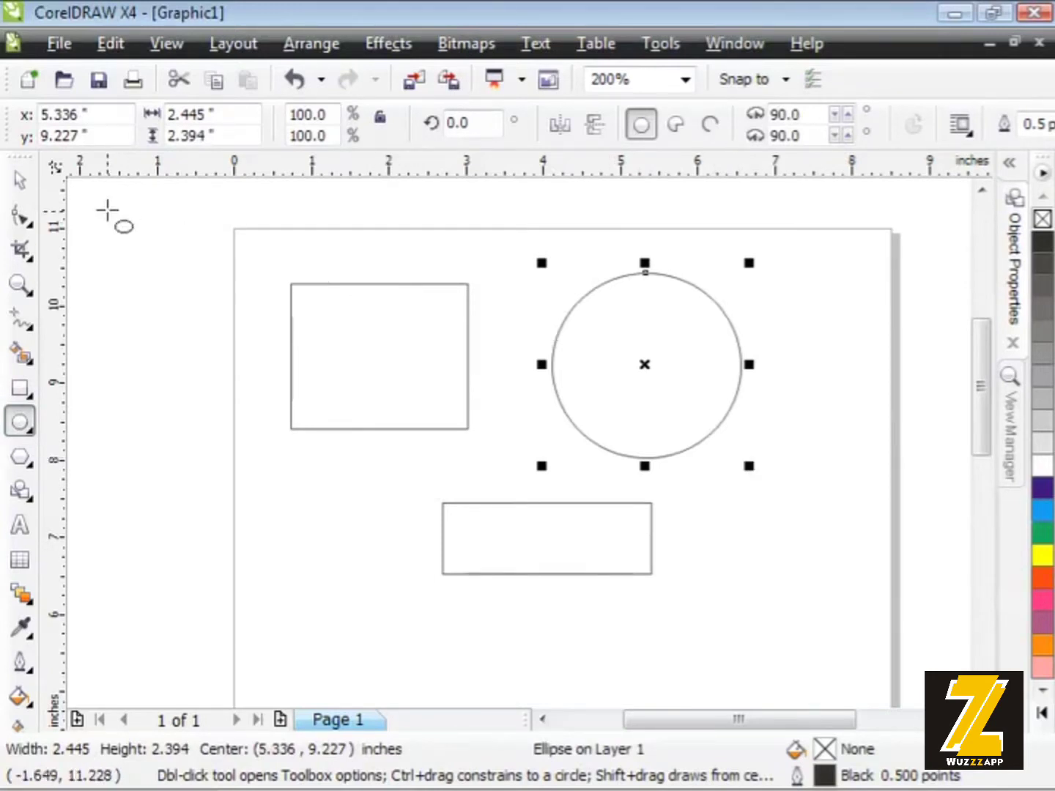
click(19, 182)
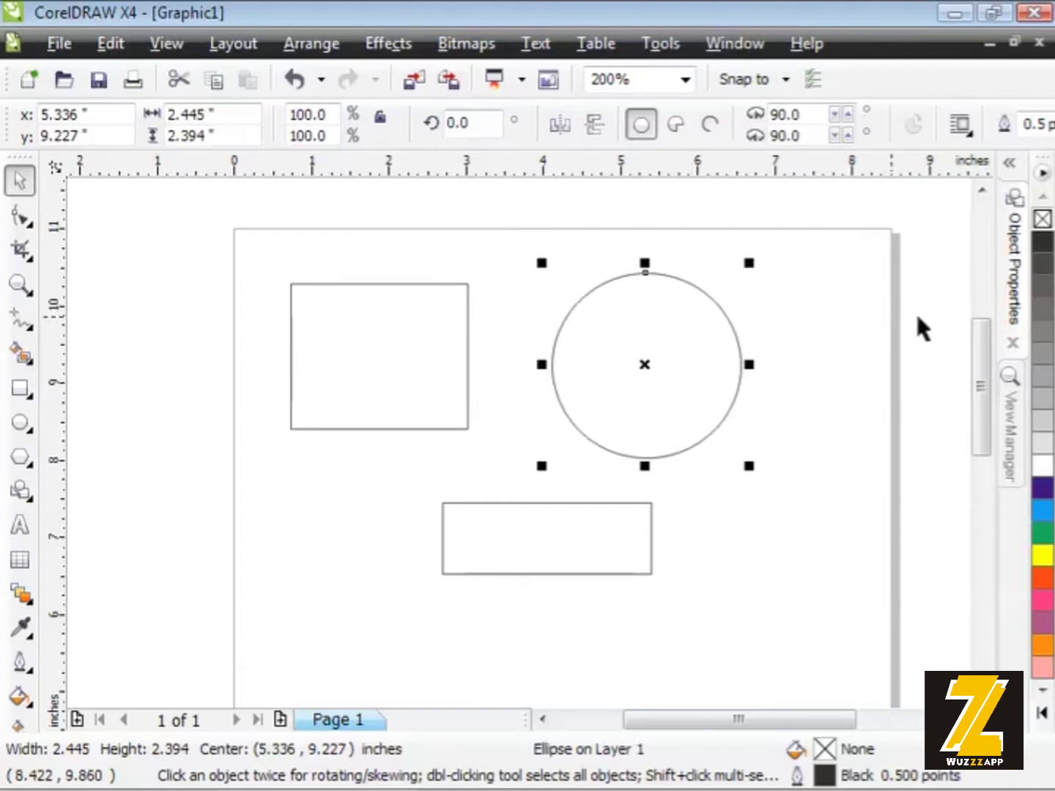
Apply a uniform fill to the circle, trying red and green before setting it to yellow.
click(1017, 300)
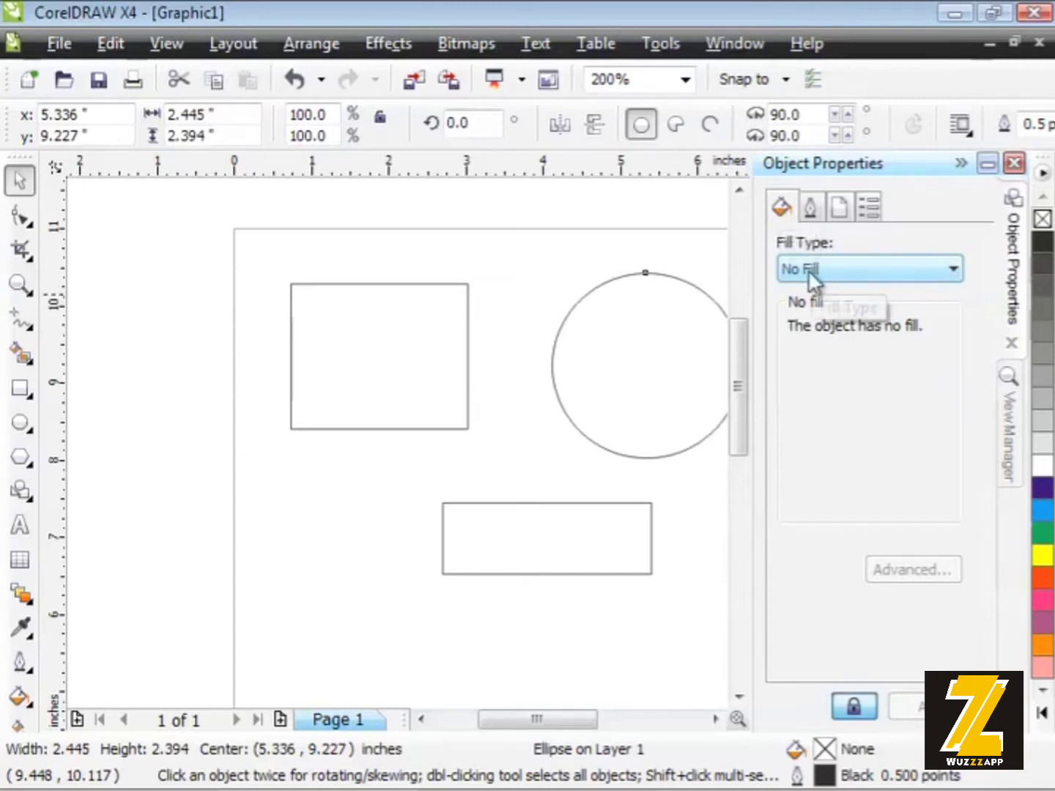
click(891, 277)
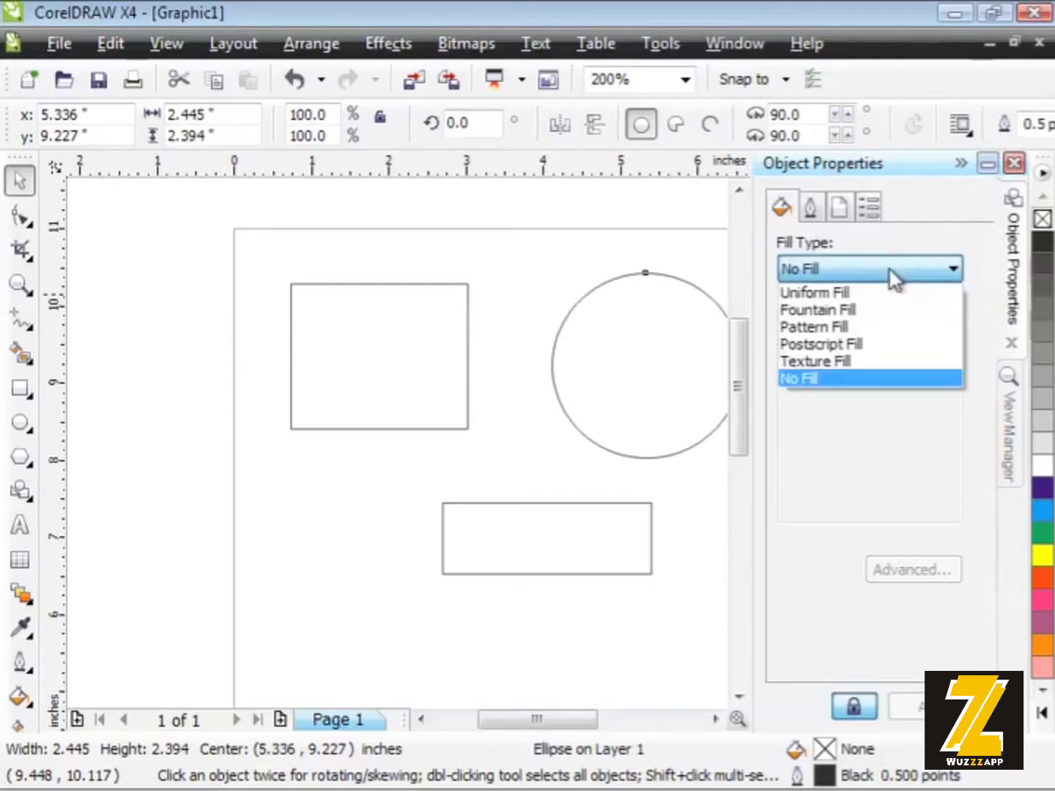
click(891, 292)
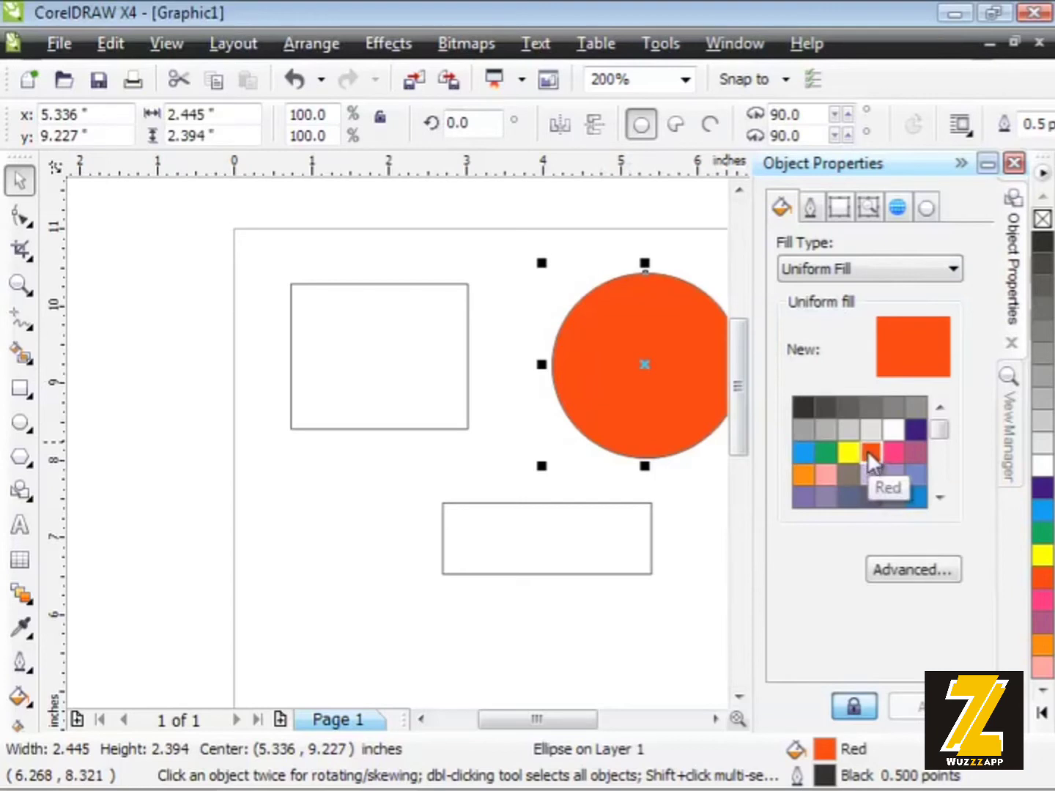
click(826, 452)
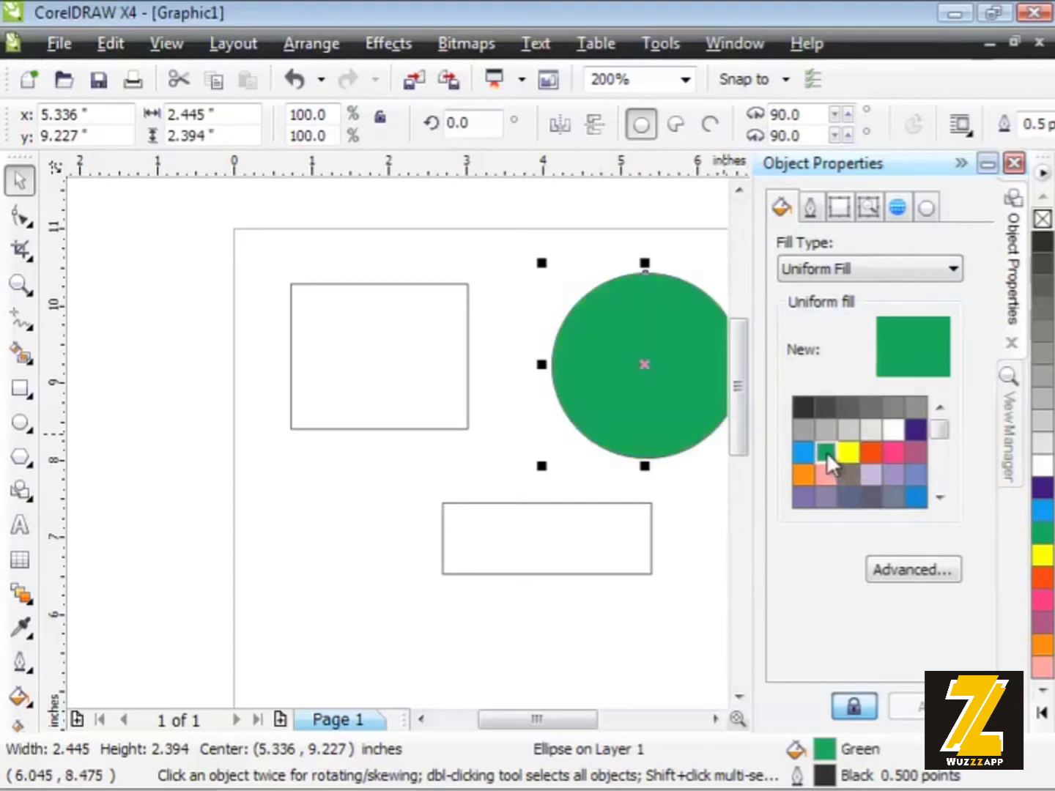
click(845, 452)
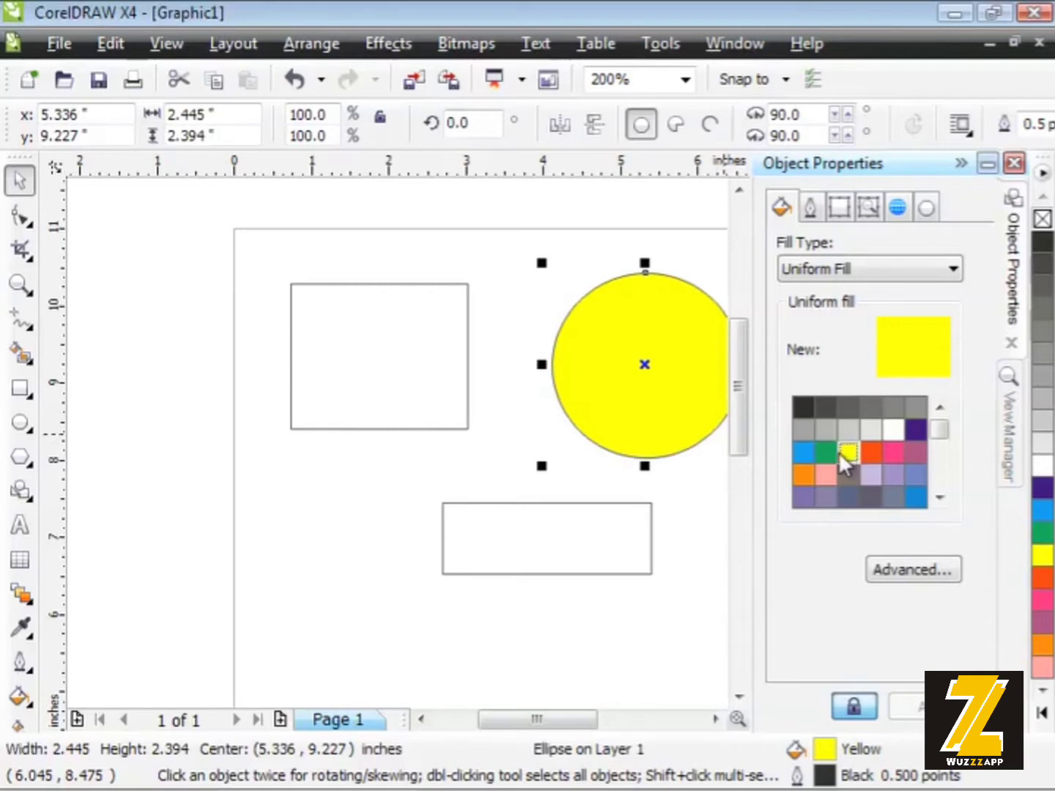
Apply a uniform red fill to the larger rectangle near the page's upper-left corner.
click(352, 366)
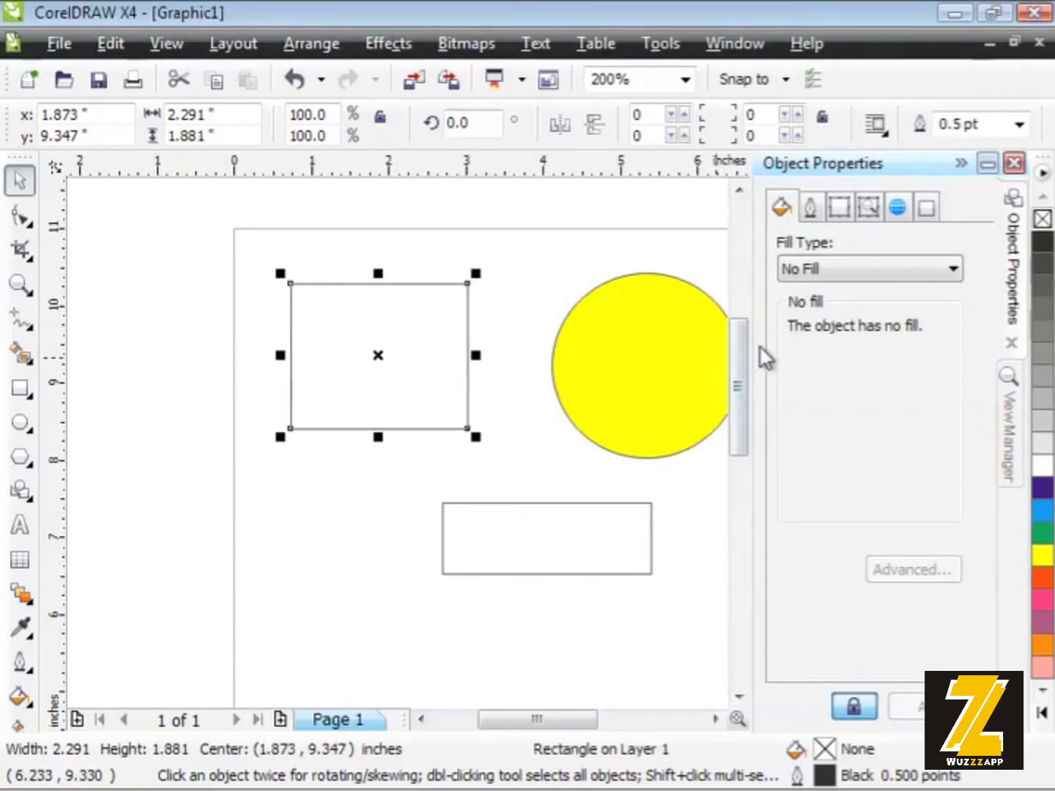
click(858, 273)
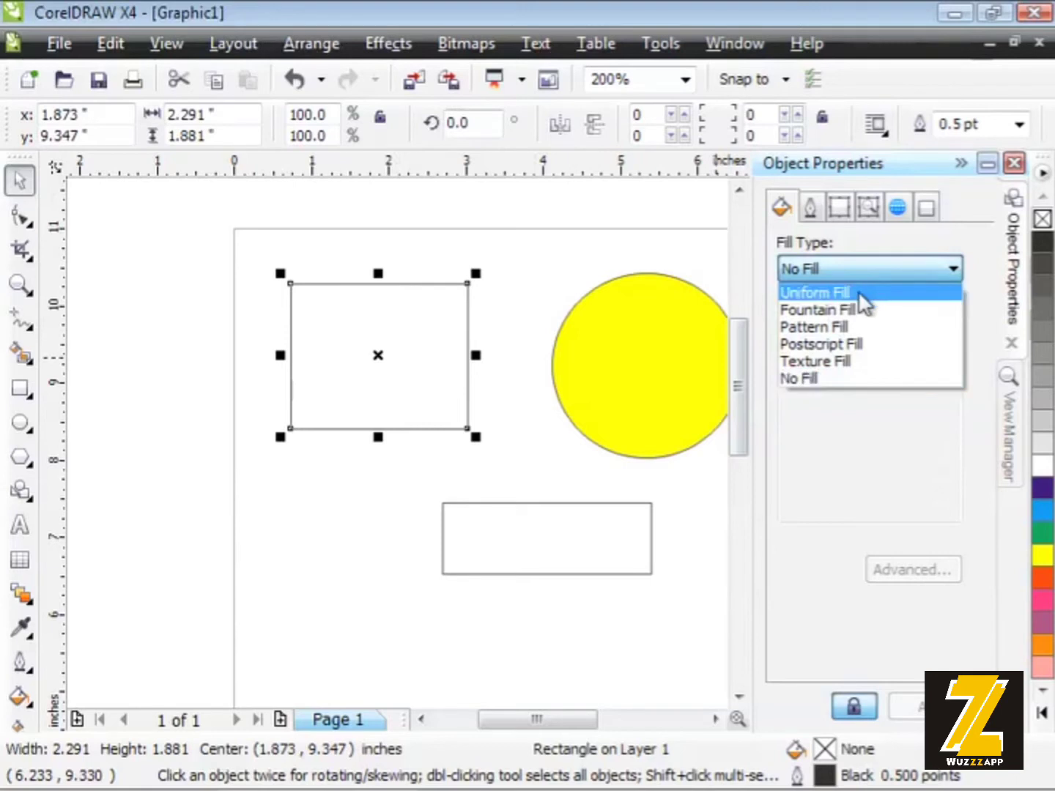
click(859, 293)
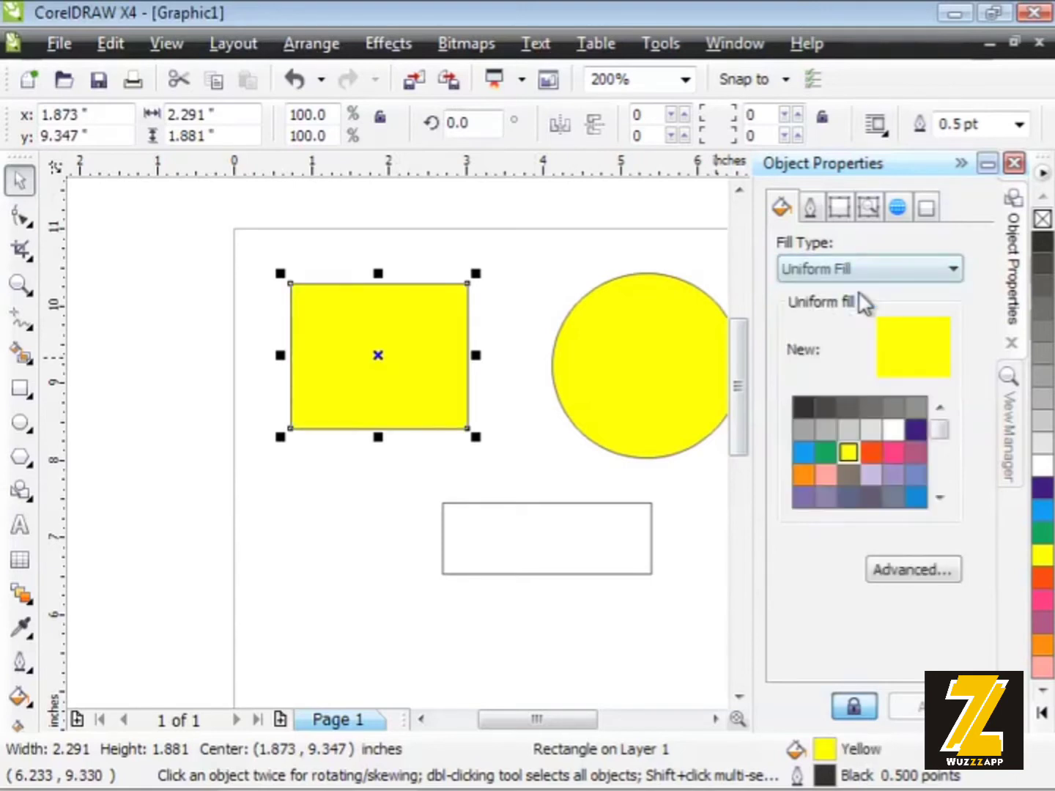
click(869, 444)
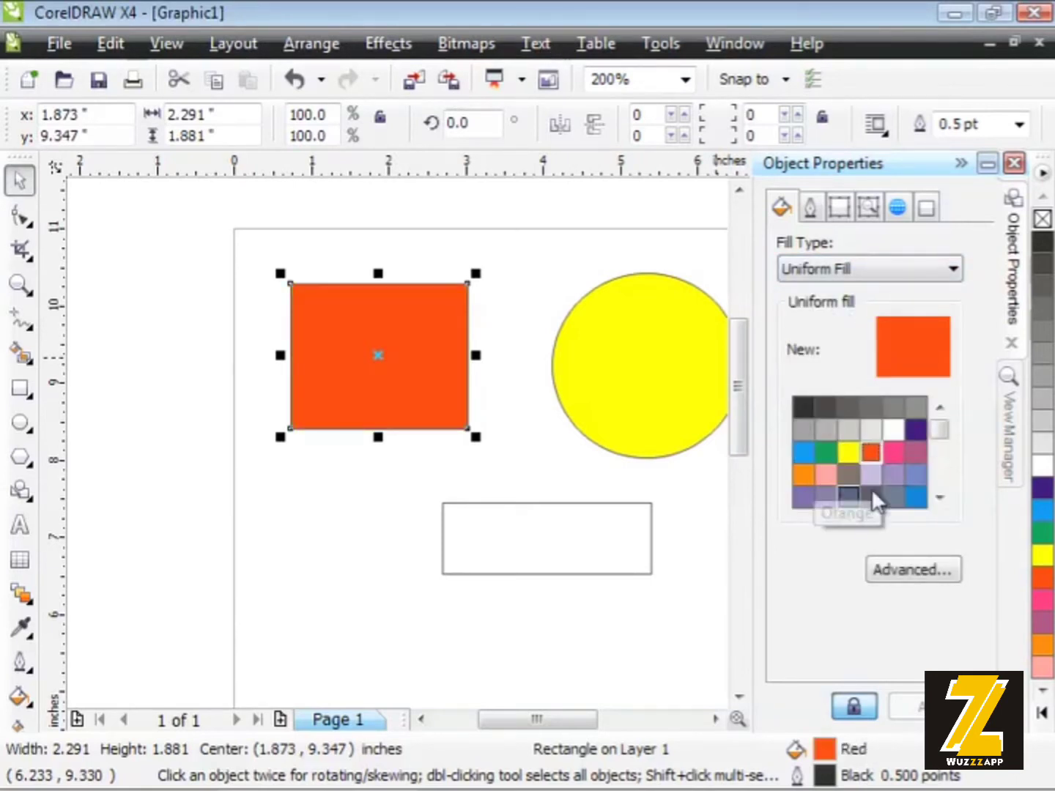
Apply a uniform orange fill to the lower rectangle and collapse the object properties.
click(652, 557)
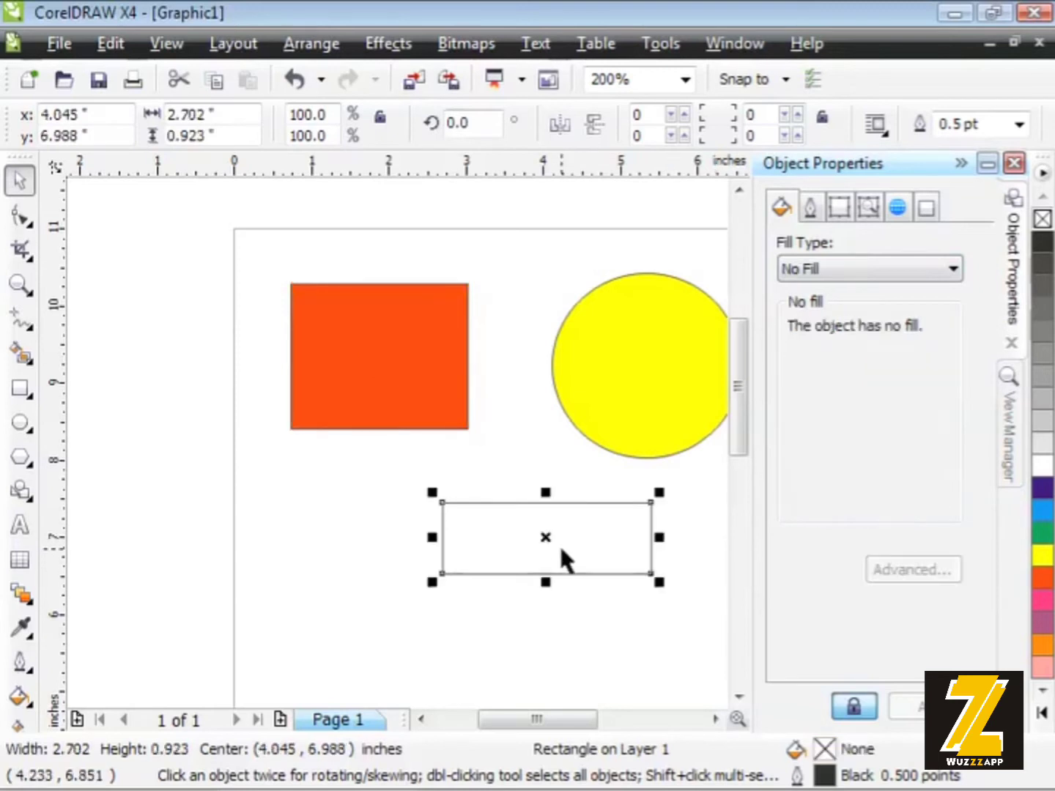
click(868, 271)
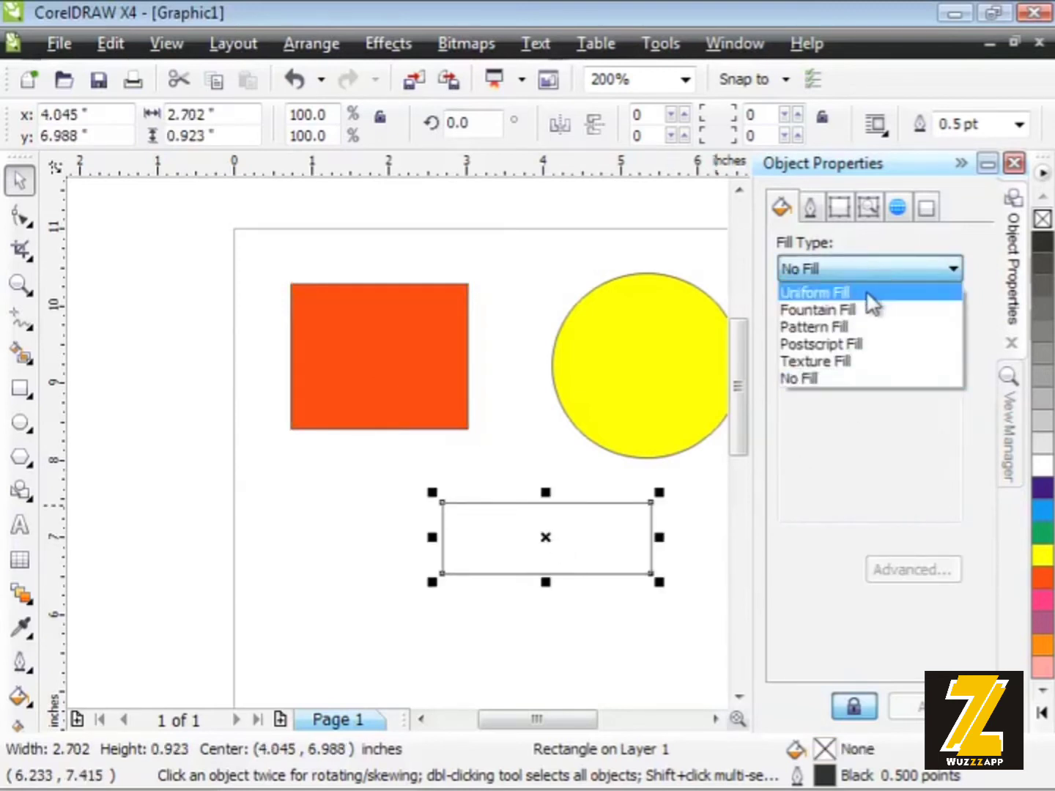
click(867, 293)
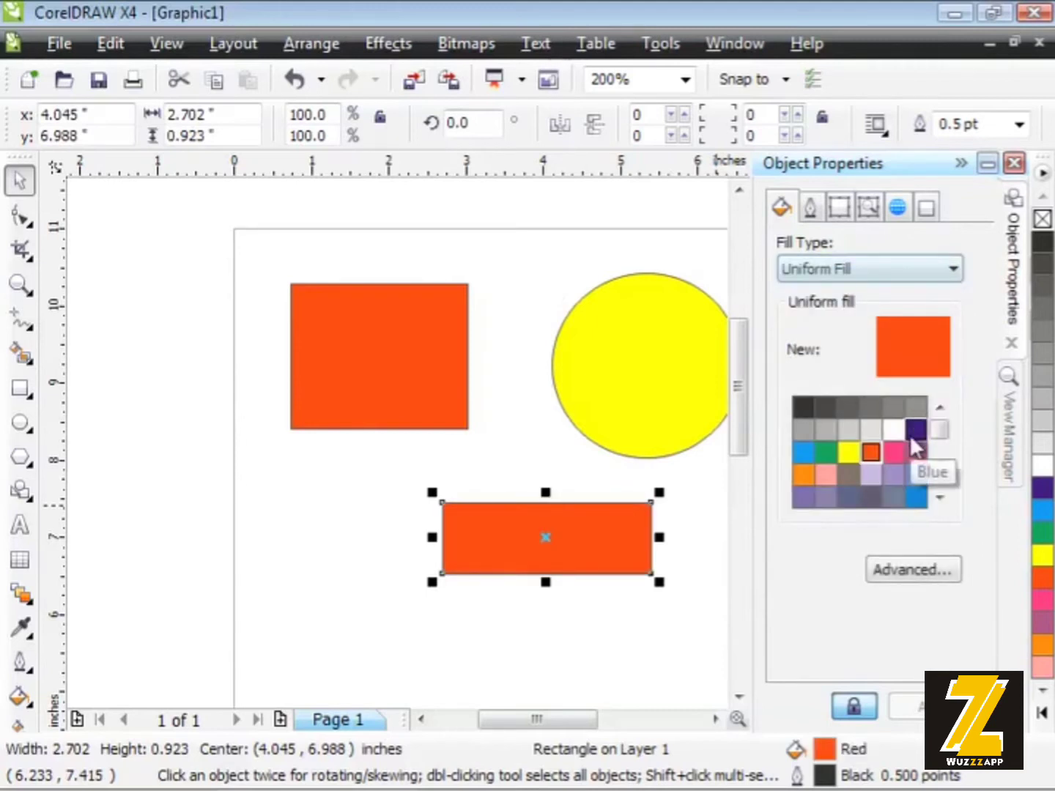
click(804, 473)
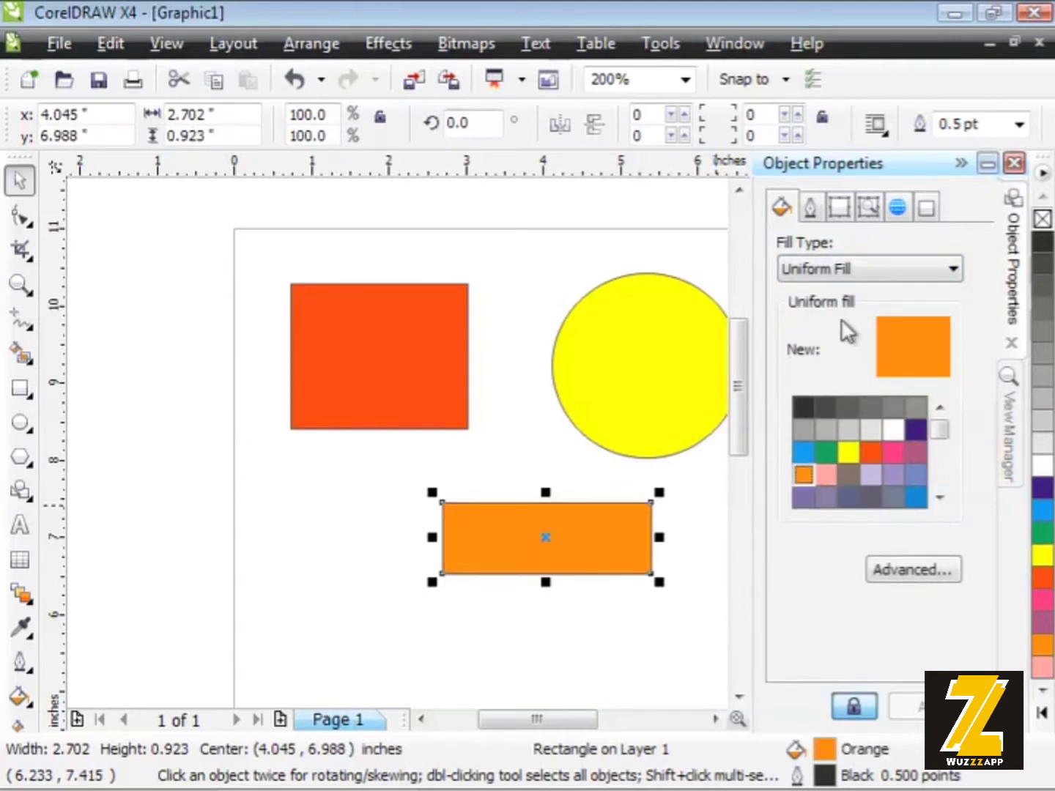
click(961, 165)
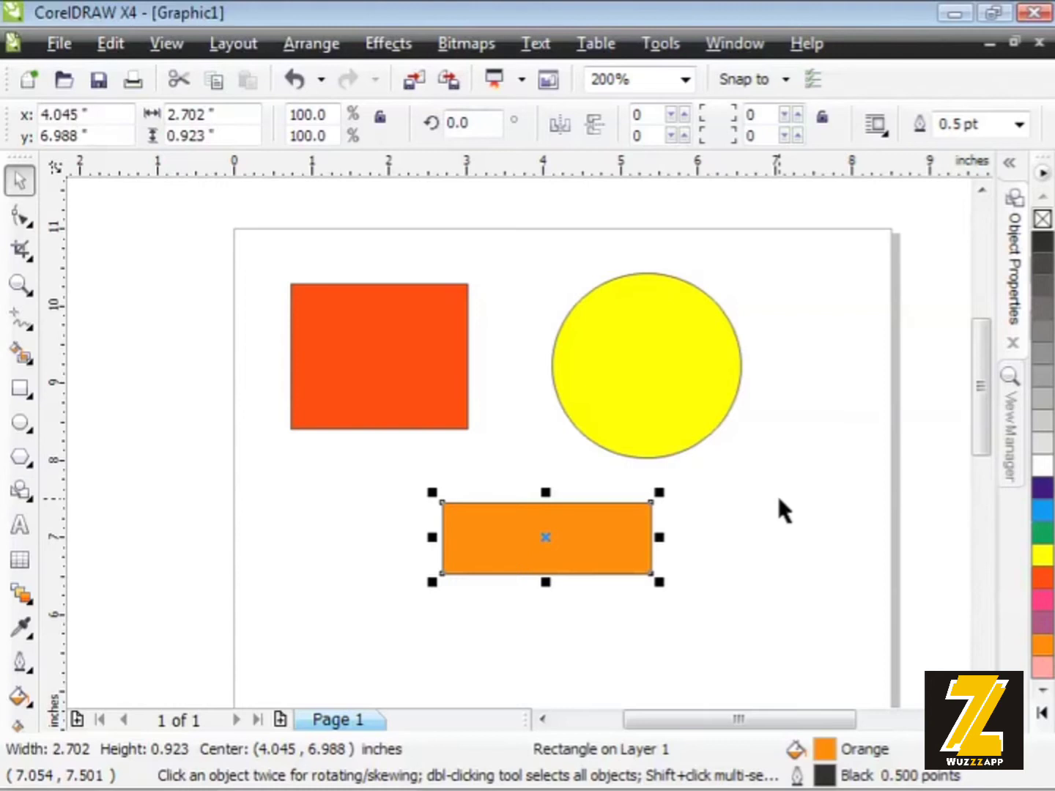
Select the circle, the red rectangle and the orange rectangle individually, add the circle to the last selection, and deselect everything.
click(655, 368)
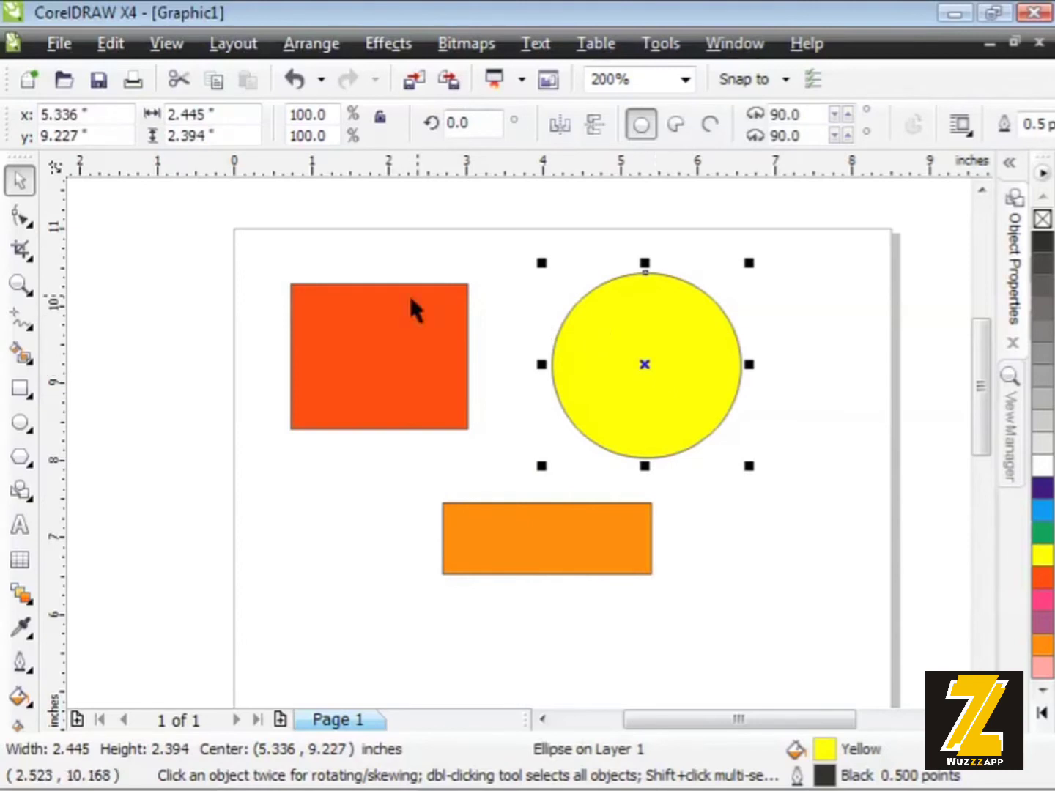
click(378, 336)
click(546, 538)
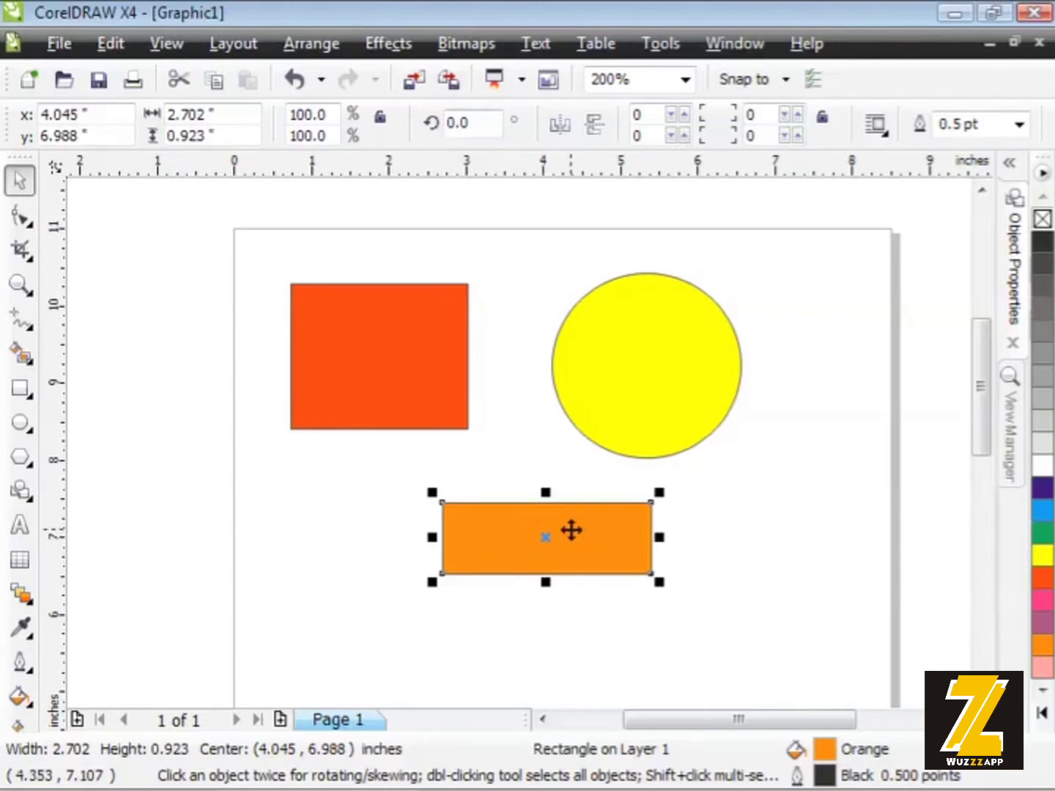
shift+click(623, 379)
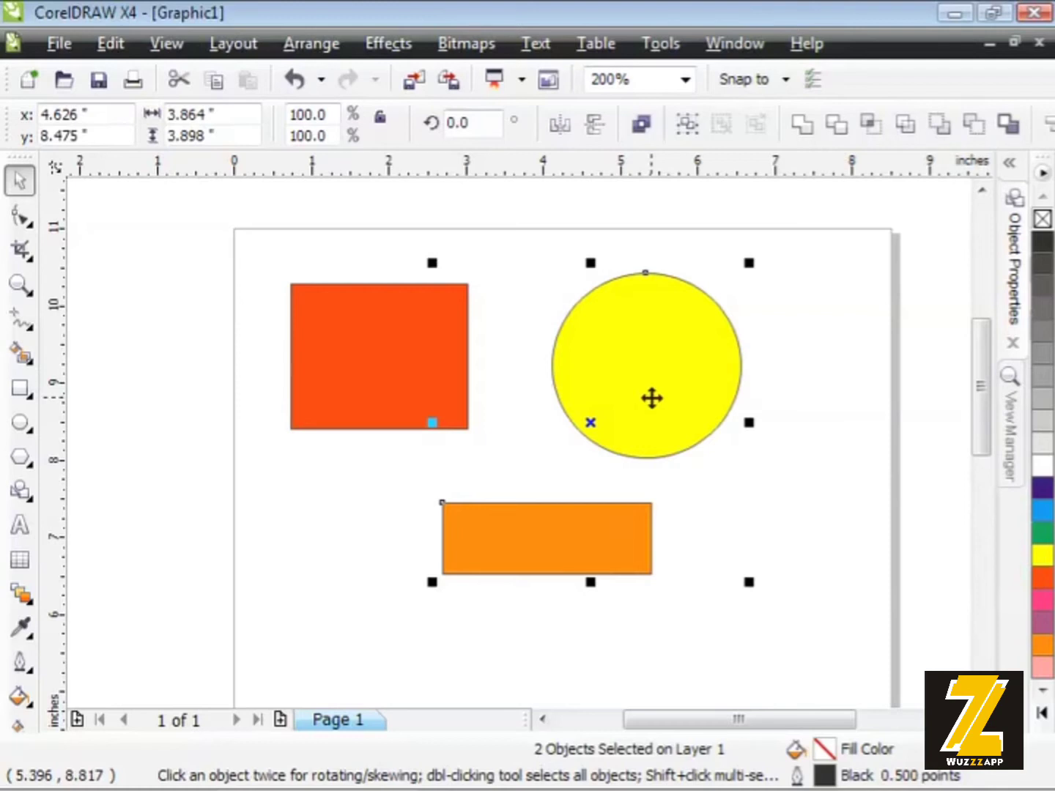
click(838, 357)
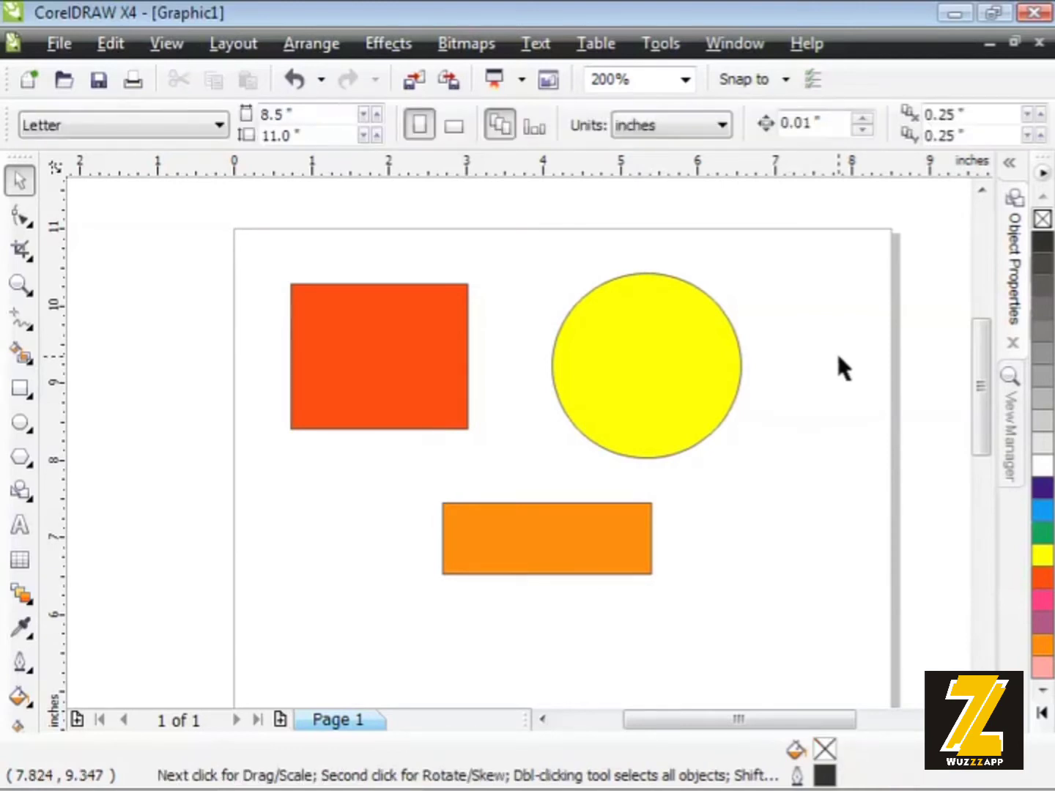
Select the yellow circle, the orange rectangle and the red rectangle together by adding them one by one.
click(636, 361)
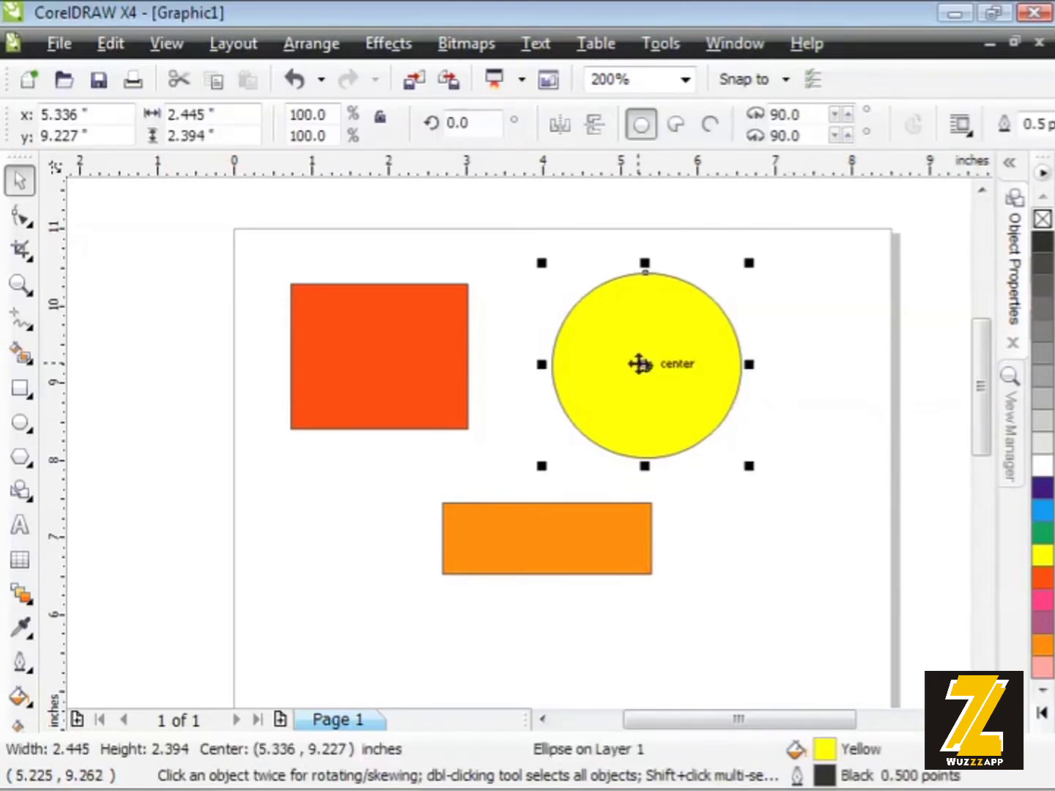
shift+click(504, 544)
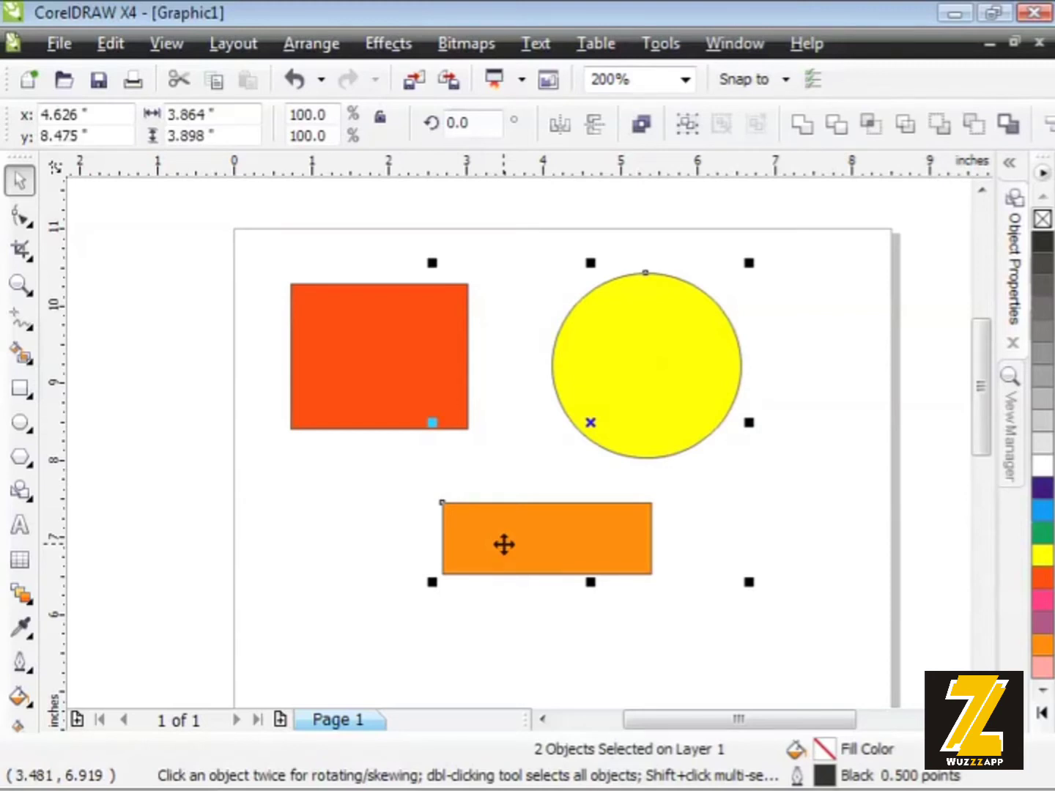
shift+click(322, 368)
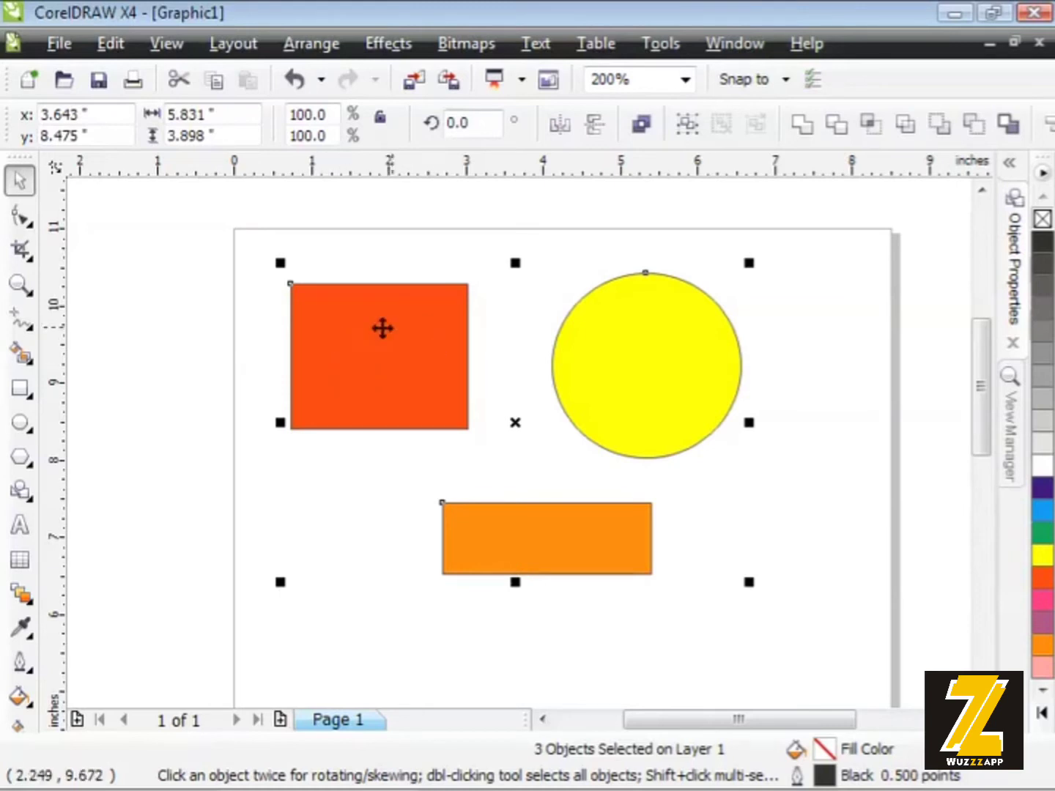
Remove the red rectangle and the circle from the multiple selection, and deselect the remaining orange rectangle.
shift+click(335, 341)
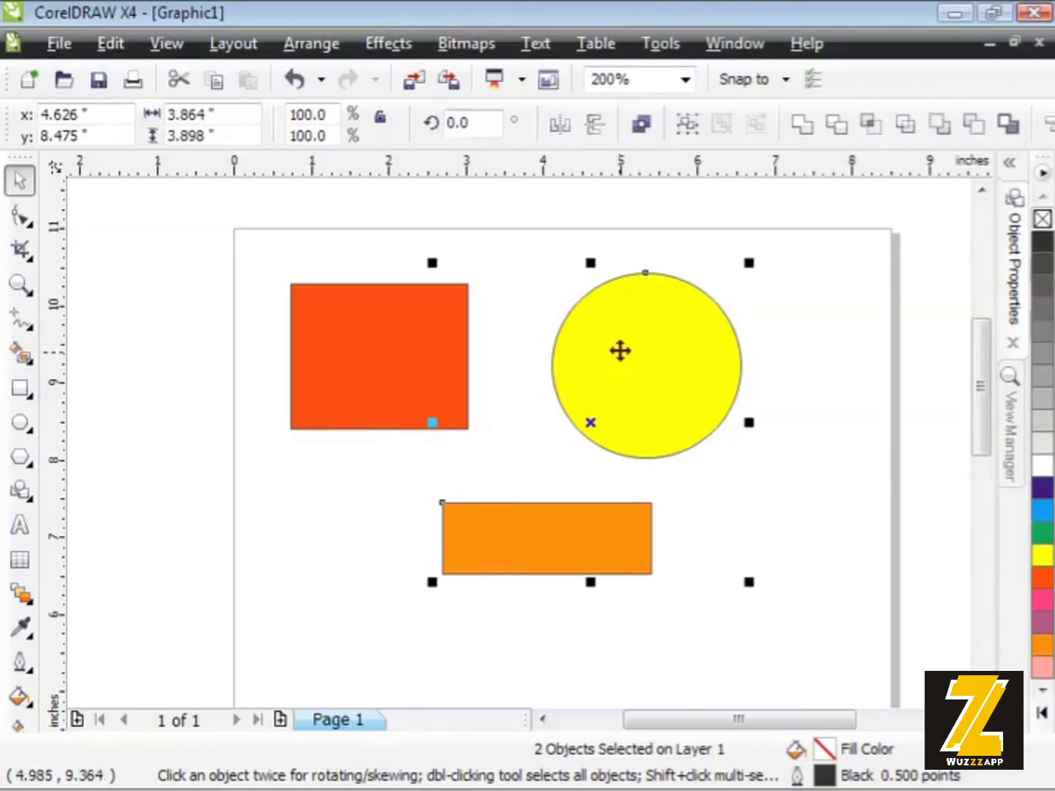
shift+click(661, 370)
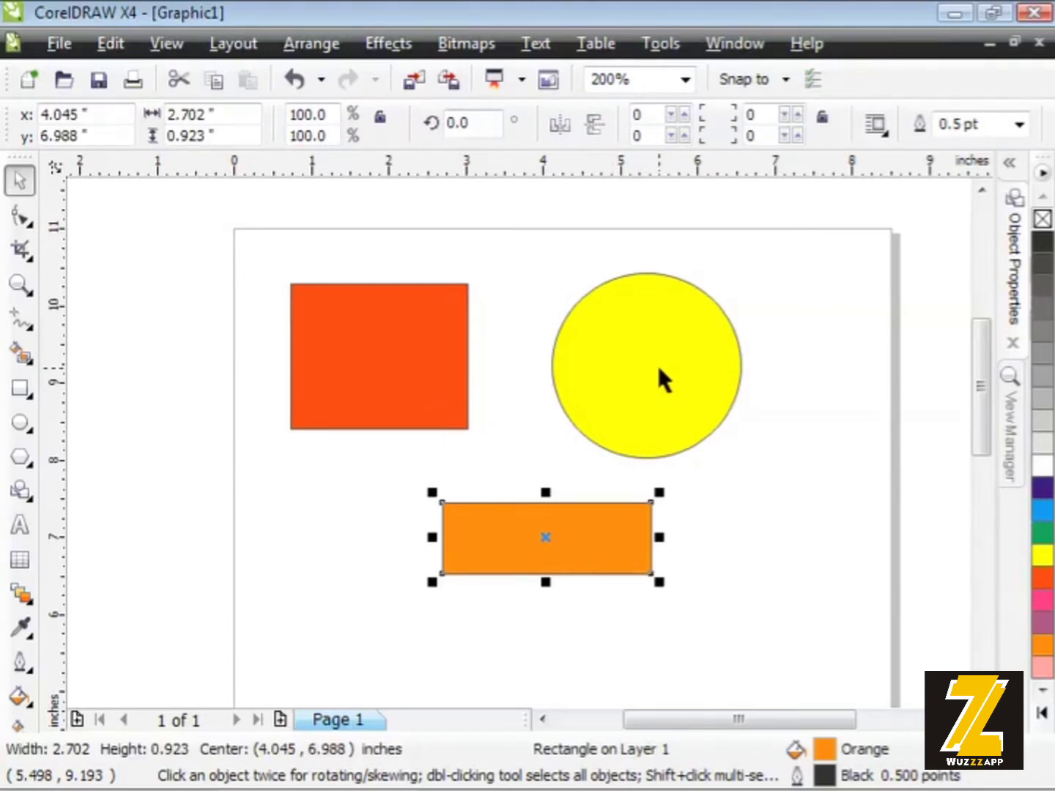
click(761, 558)
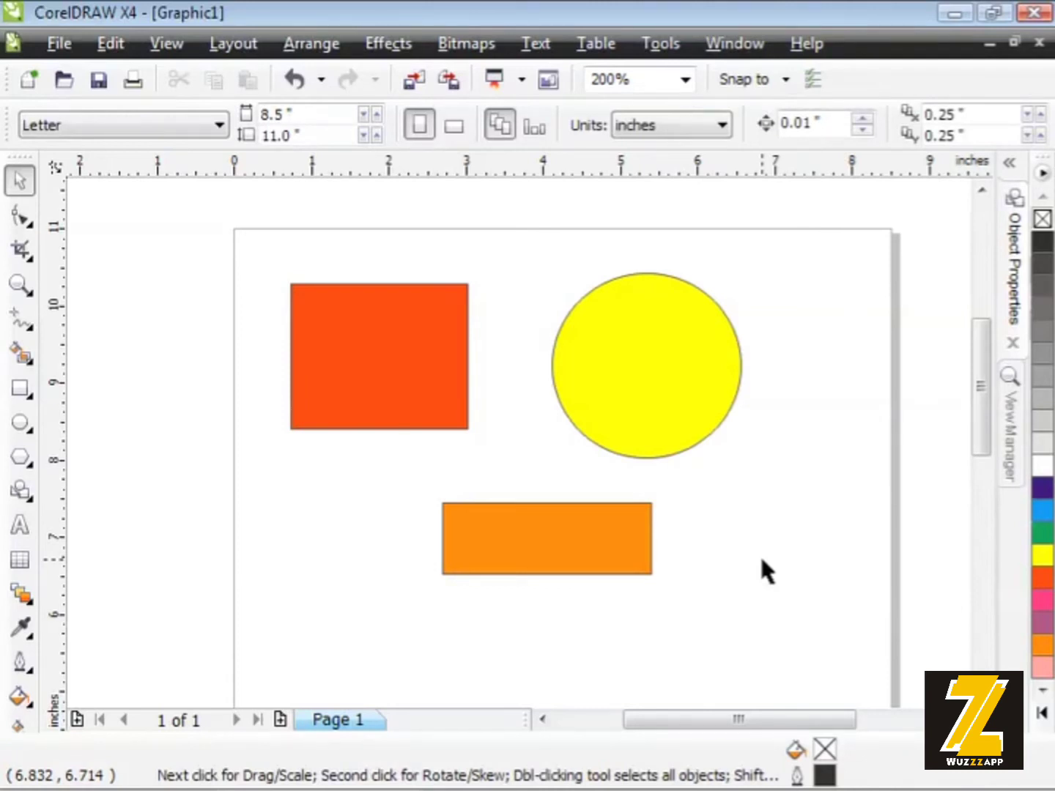
Select all objects on the page at once and clear the selection.
key(ctrl+a)
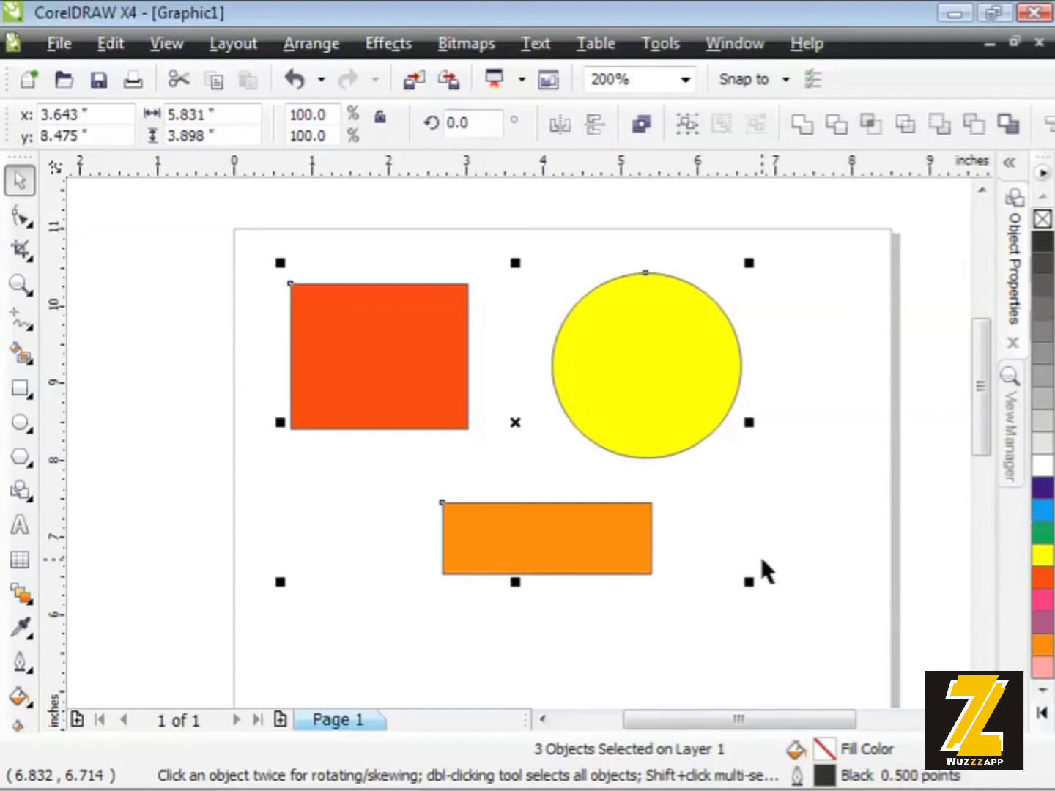
click(801, 539)
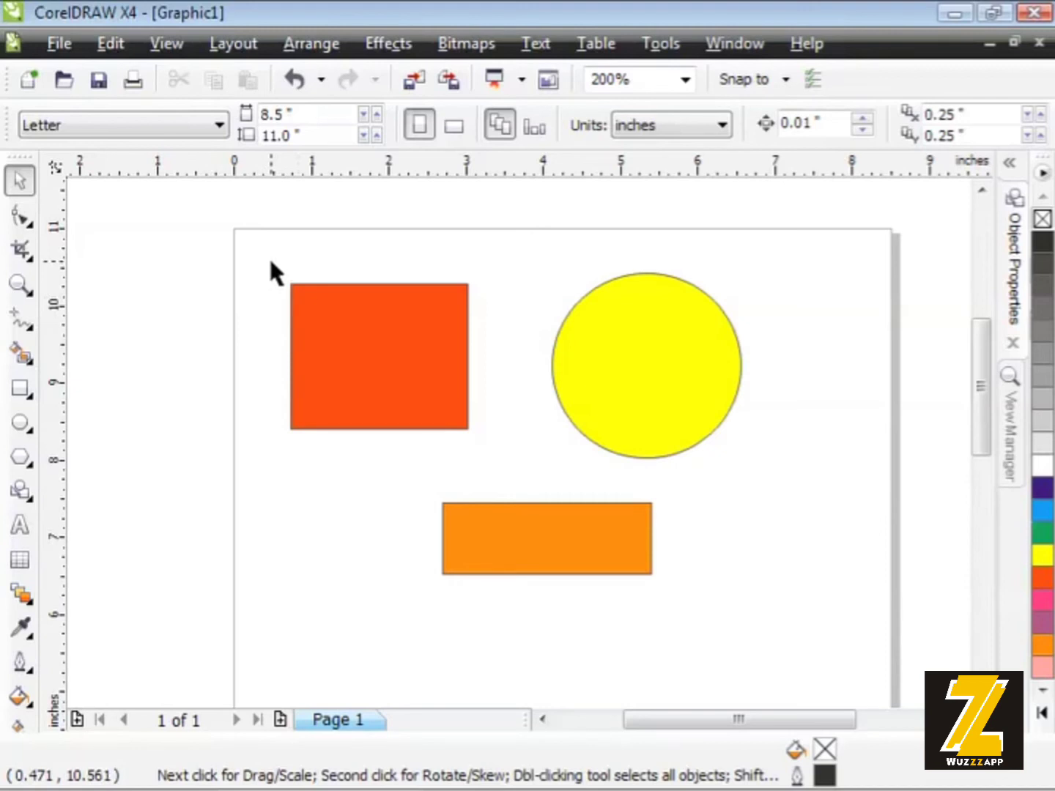
Select only the red rectangle with a marquee that fully encloses it, and deselect it.
drag(271, 261, 495, 441)
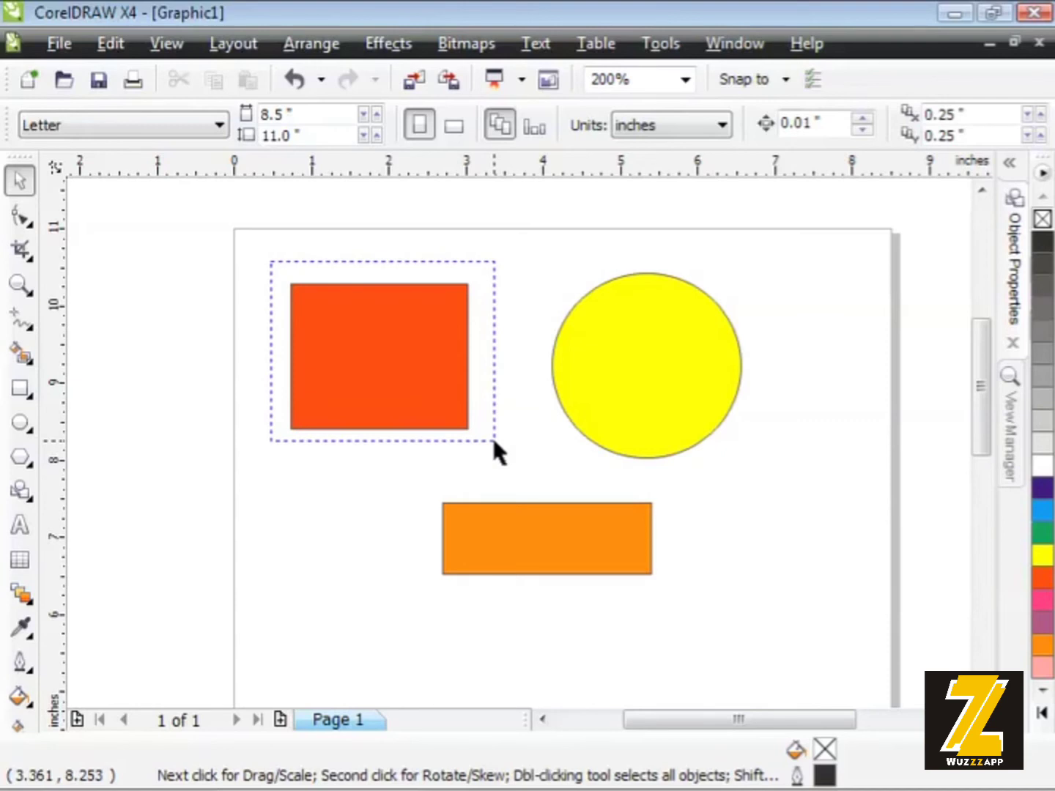
mouse_move(495, 441)
mouse_down()
mouse_move(502, 454)
mouse_move(494, 451)
mouse_up()
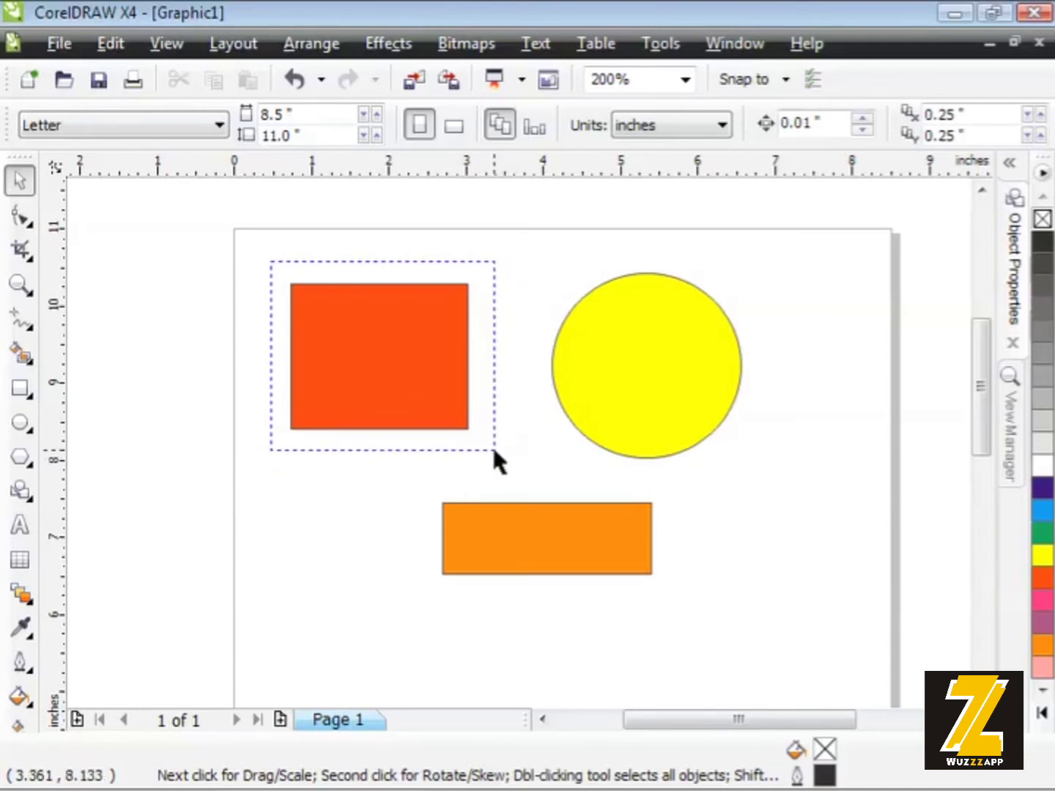
drag(494, 451, 494, 451)
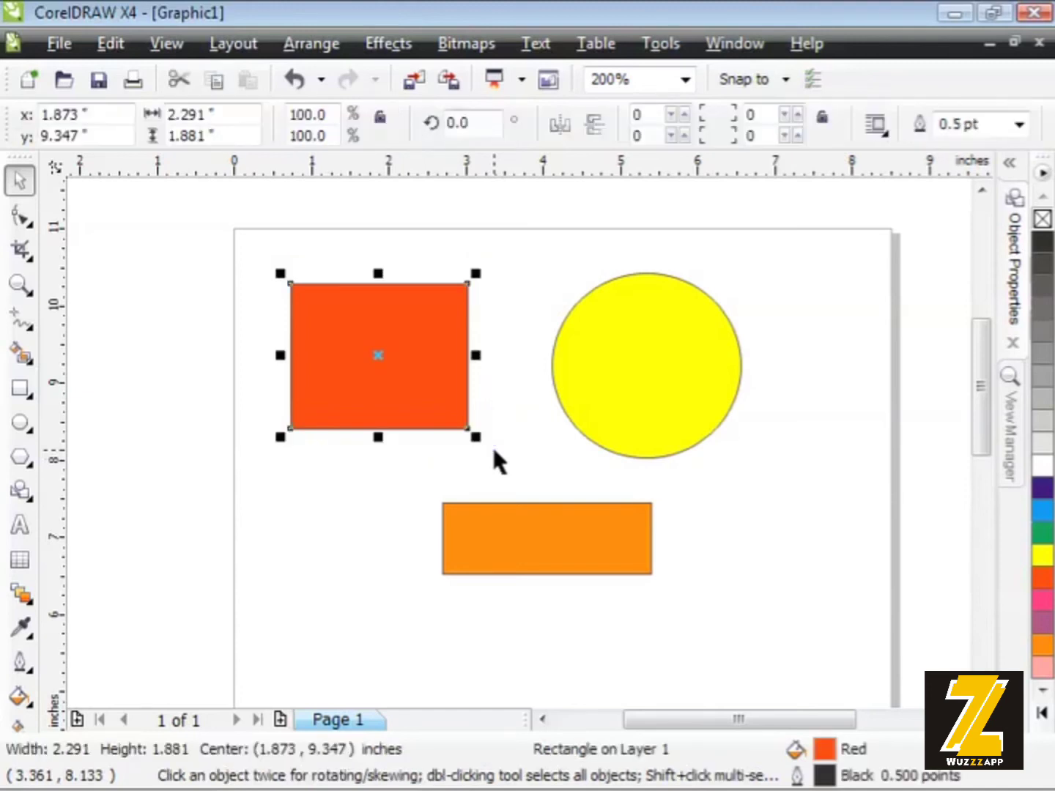
click(314, 243)
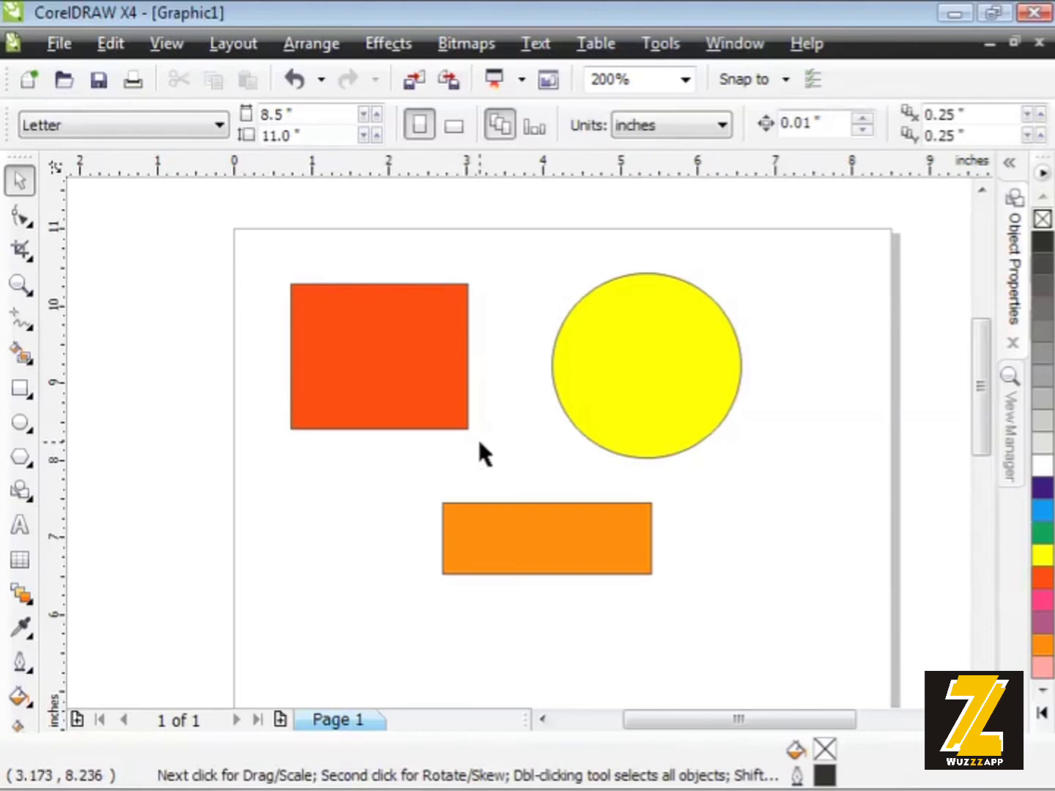
Marquee-select the red rectangle from its lower-right to its upper-left, and separately the red rectangle with the yellow circle, clearing the selection after each.
drag(480, 441, 268, 263)
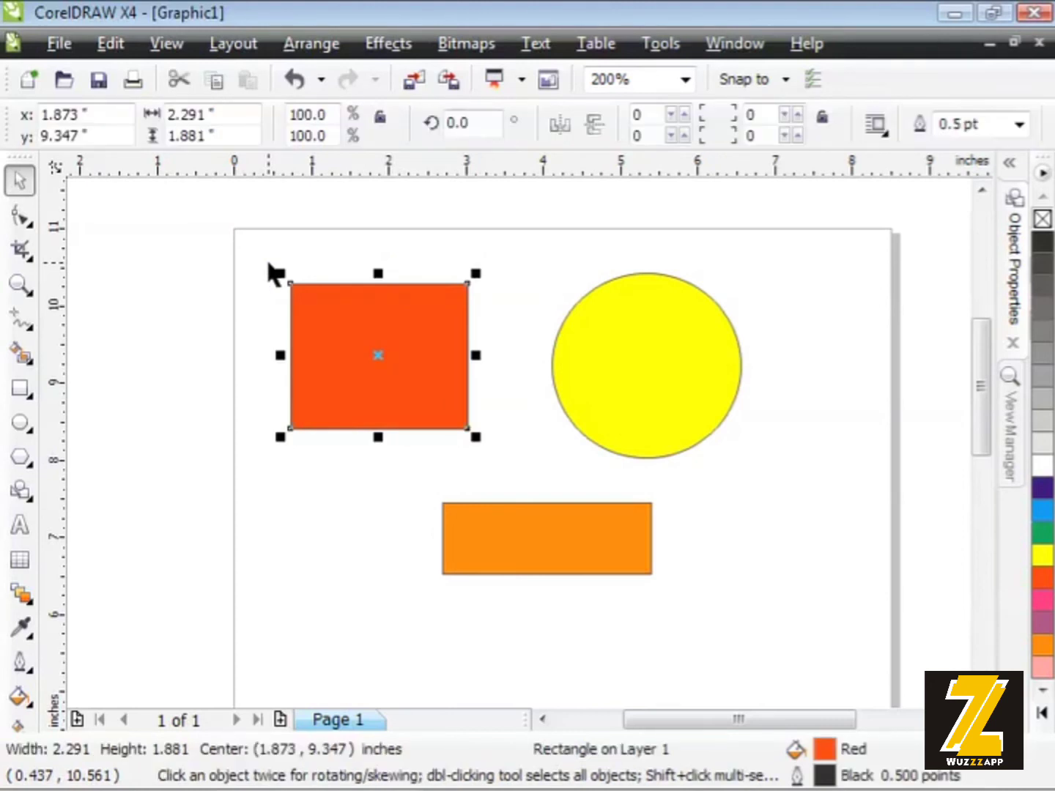
click(271, 273)
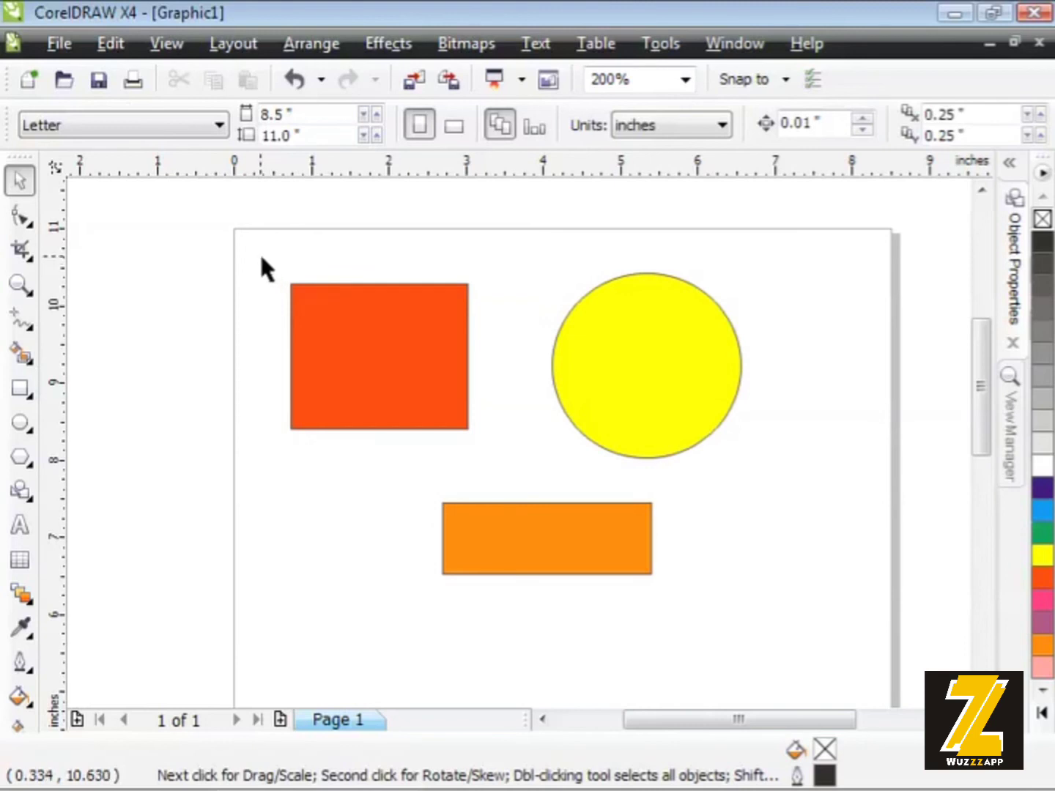
drag(260, 256, 761, 466)
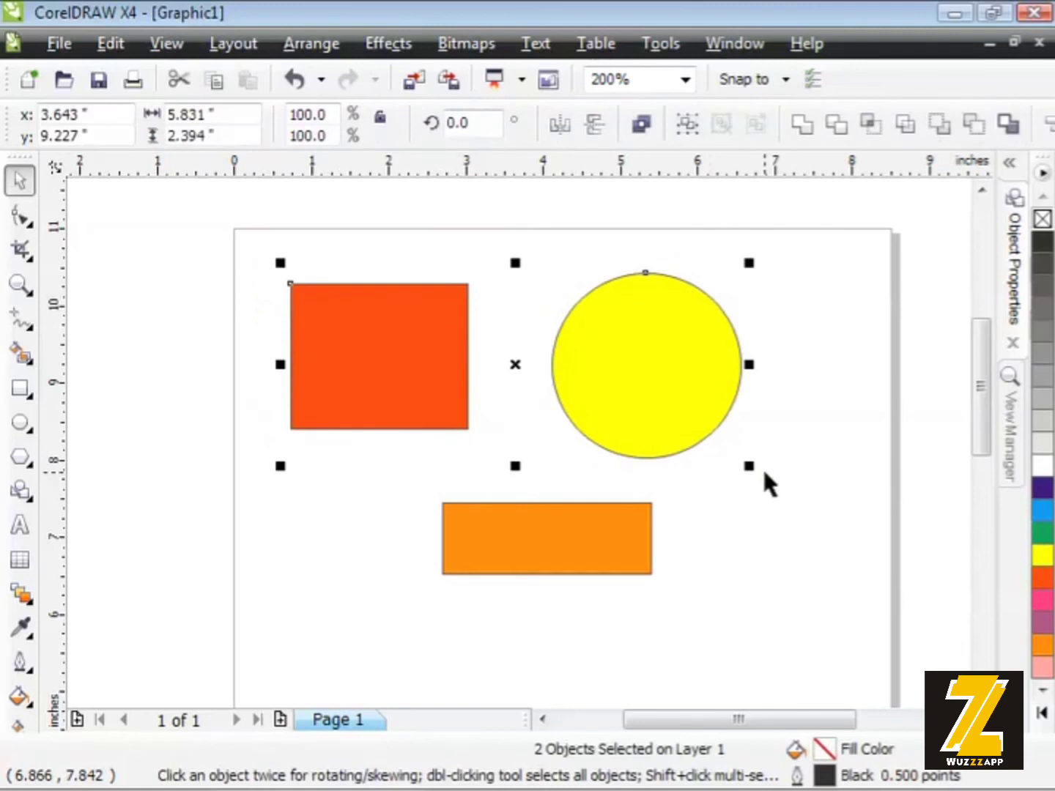
click(836, 377)
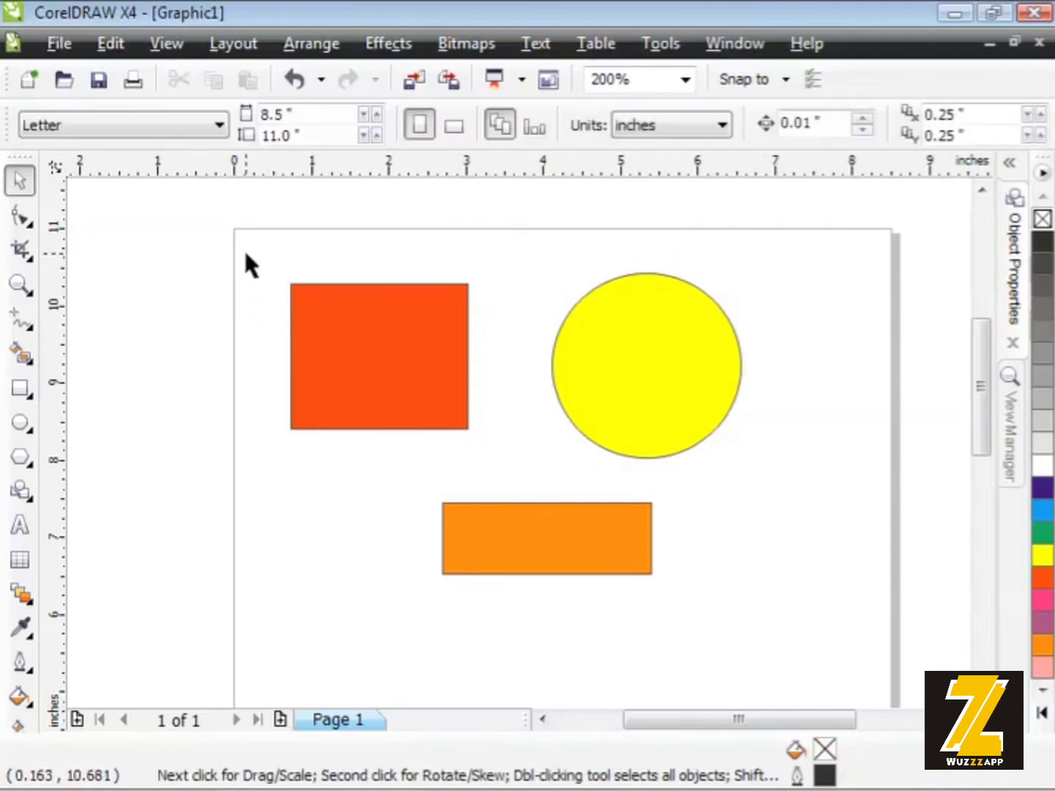
Draw a marquee around the red rectangle and only part of the circle, and another enclosing all three shapes, clearing the selection after each.
drag(246, 253, 660, 466)
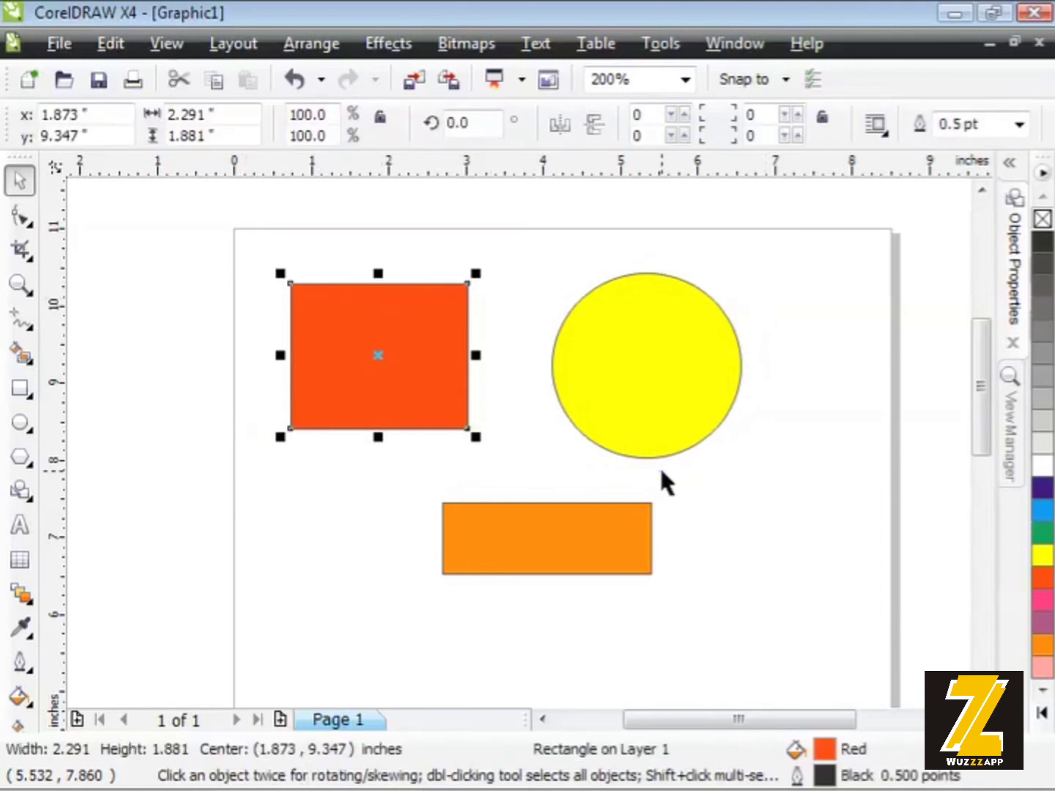
click(538, 294)
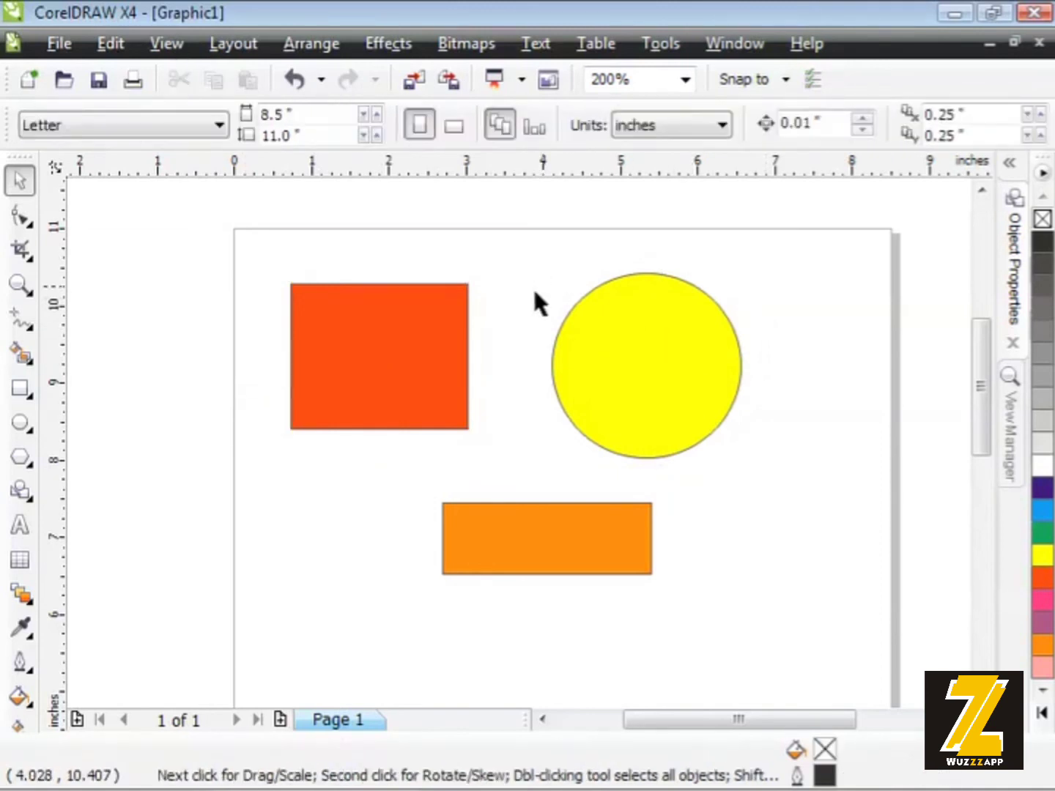
drag(269, 252, 759, 590)
click(791, 487)
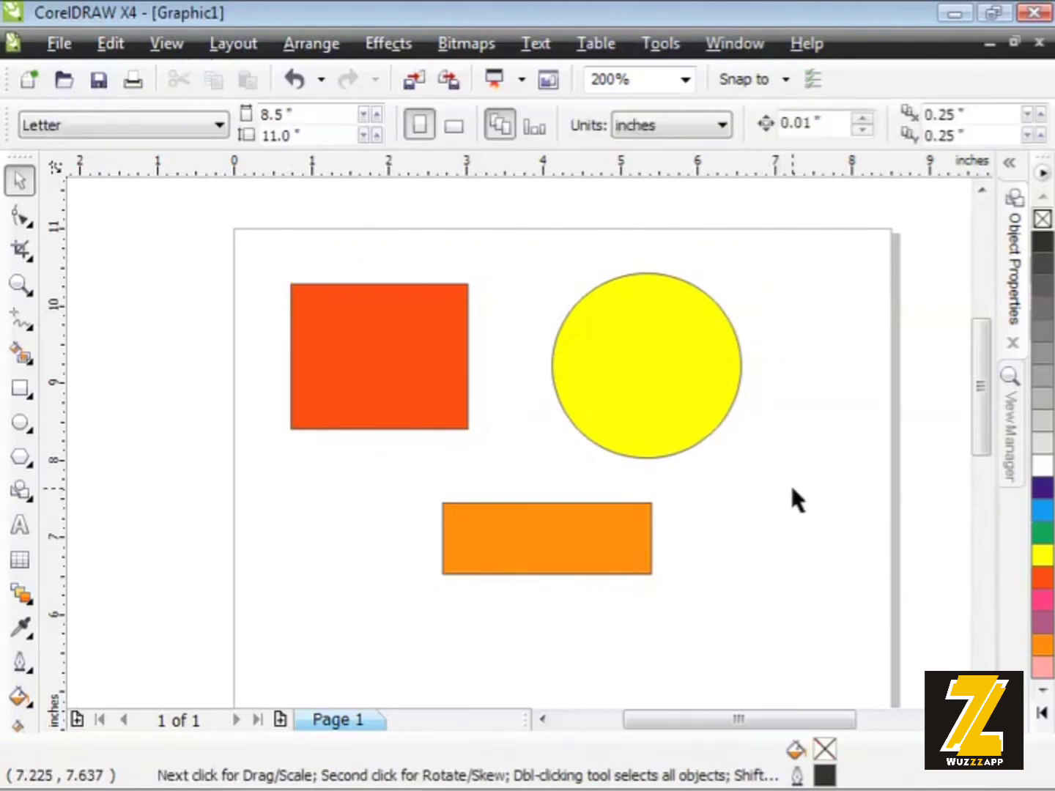